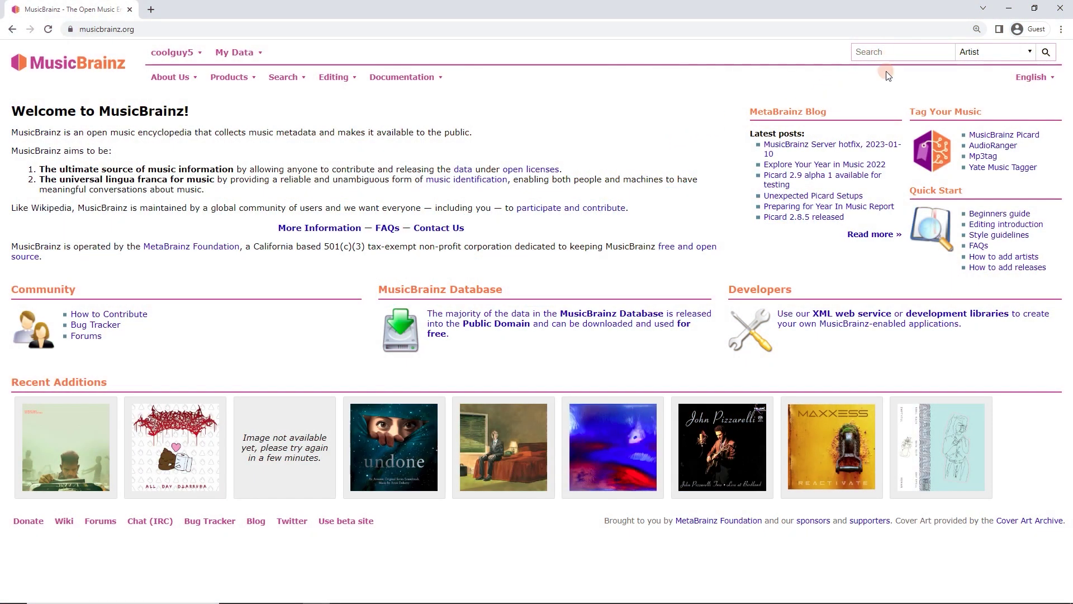
Step: Submit an empty site search and dismiss the fill-out-this-field warning
{"action": "left_click", "coordinate": [895, 52]}
{"action": "key", "text": "Return"}
{"action": "left_click", "coordinate": [625, 120]}
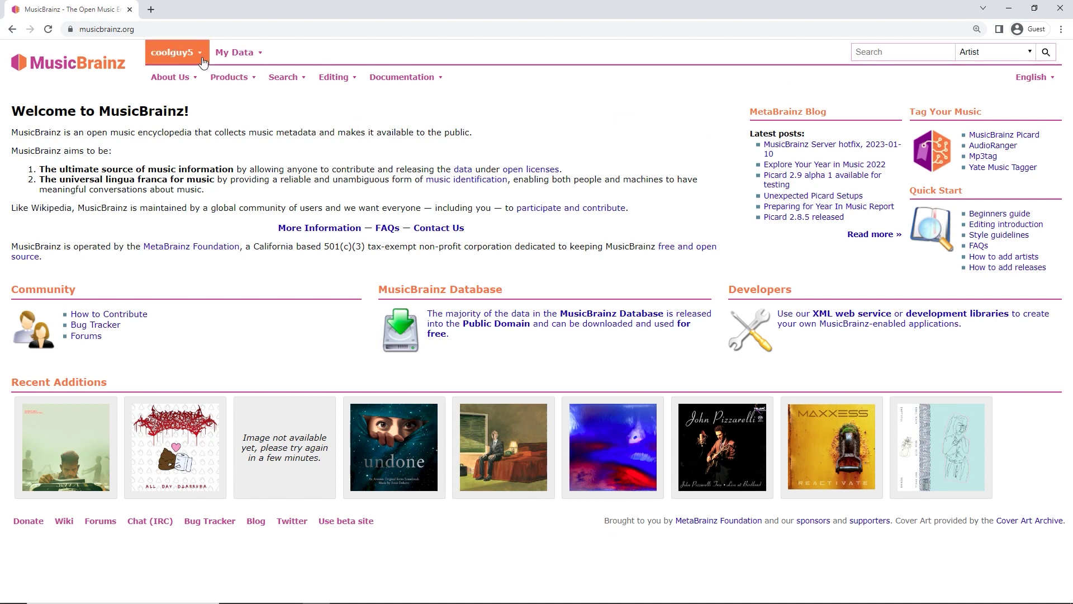
Step: Open the Add Artist form from the Editing menu
{"action": "left_click", "coordinate": [292, 110]}
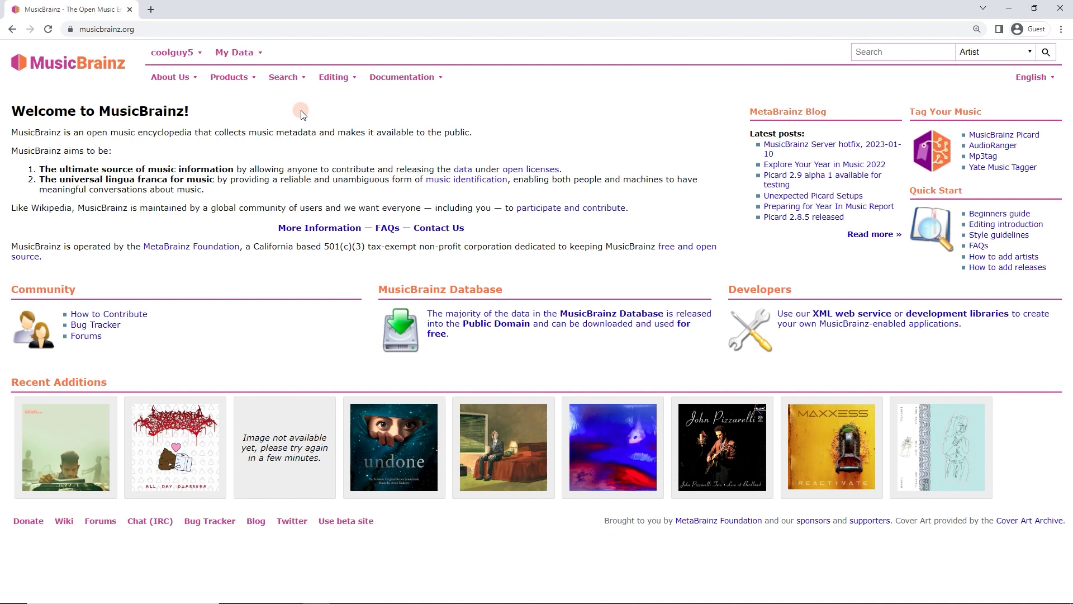
{"action": "left_click", "coordinate": [354, 82]}
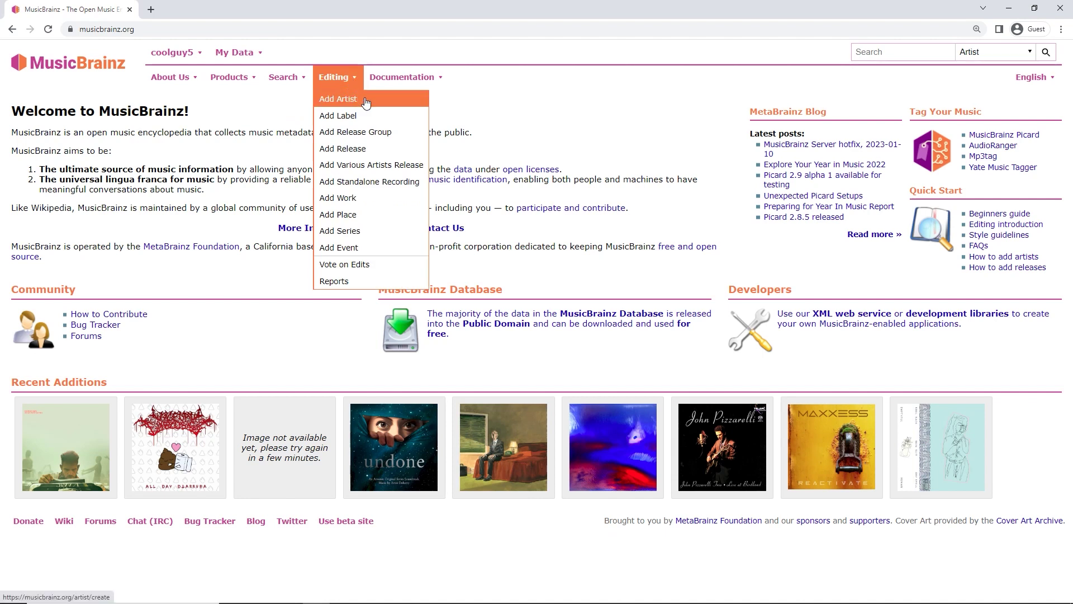
{"action": "left_click", "coordinate": [366, 101]}
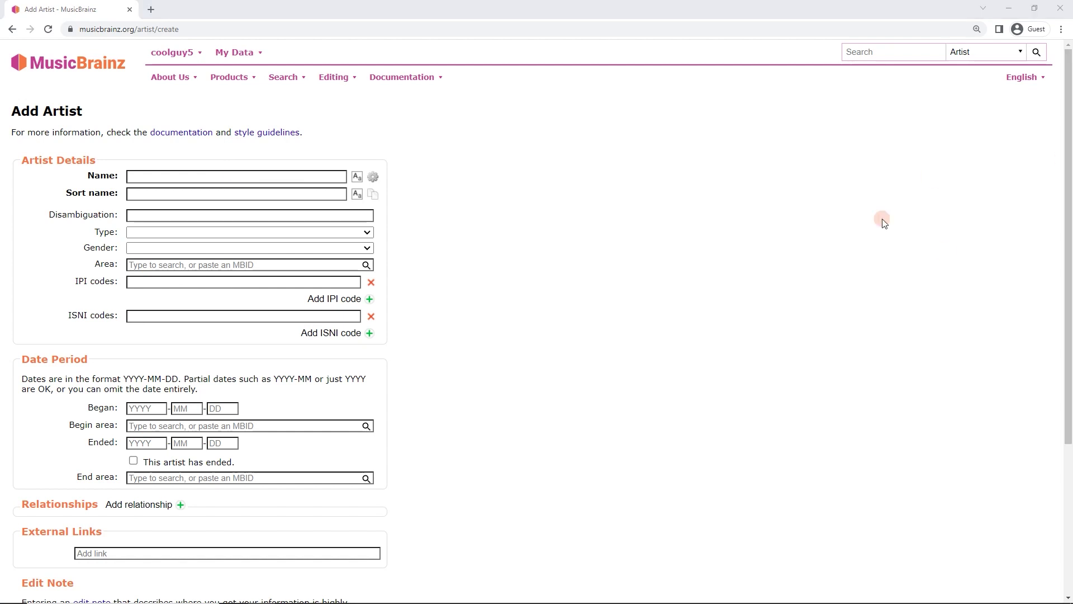
Step: Enter the artist name with a lowercase start and let Guess case capitalise it to Nocturnals
{"action": "left_click", "coordinate": [237, 178]}
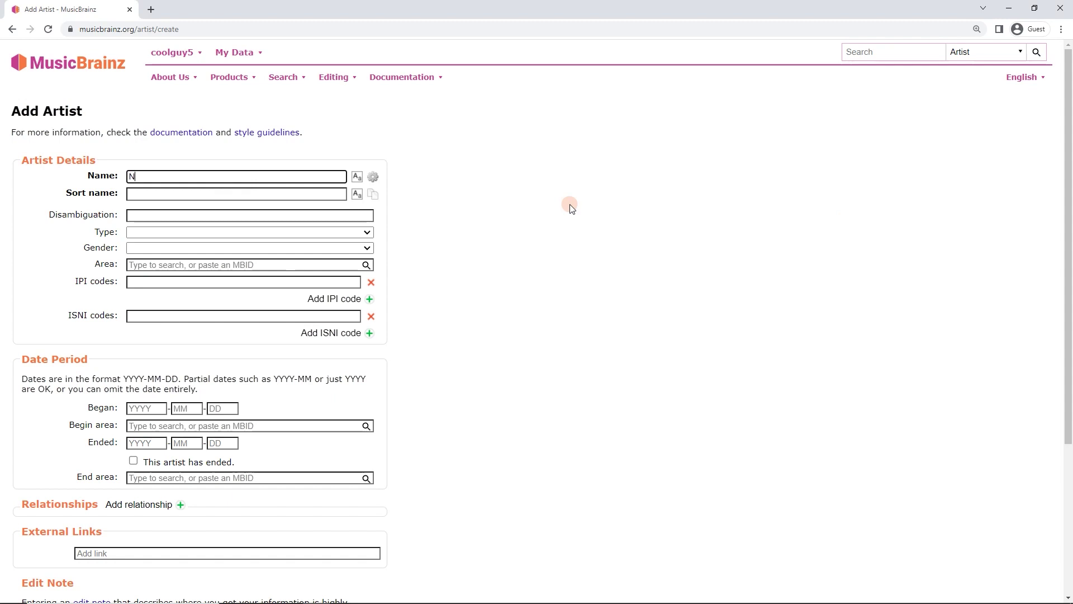
{"action": "left_click", "coordinate": [570, 207]}
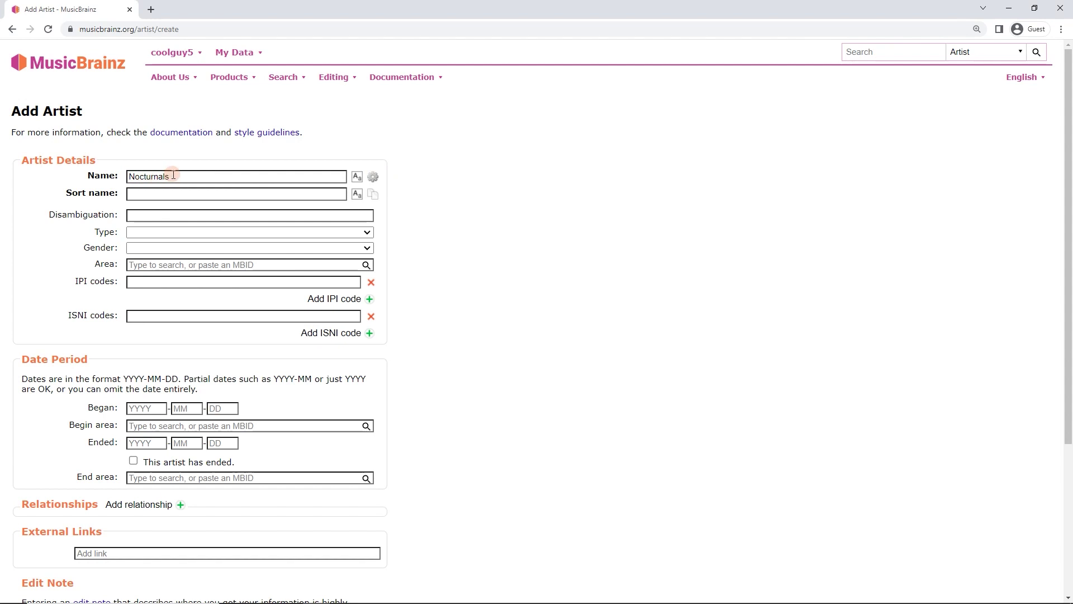
{"action": "left_click", "coordinate": [137, 176]}
{"action": "key", "text": "BackSpace"}
{"action": "type", "text": "n"}
{"action": "left_click", "coordinate": [356, 177]}
Step: Append 'is', auto-capitalise to 'Nocturnals Is Cool', then retype the name as 'NOCTurnals'
{"action": "left_click_drag", "start_coordinate": [128, 176], "coordinate": [133, 177]}
{"action": "left_click", "coordinate": [174, 176]}
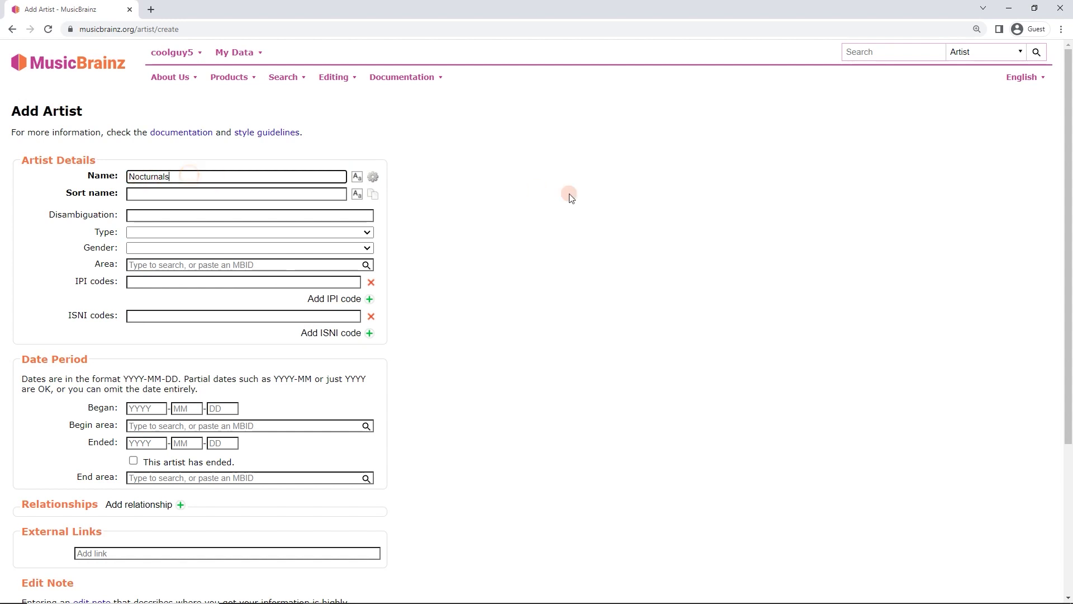
{"action": "type", "text": "is cool"}
{"action": "left_click", "coordinate": [357, 178]}
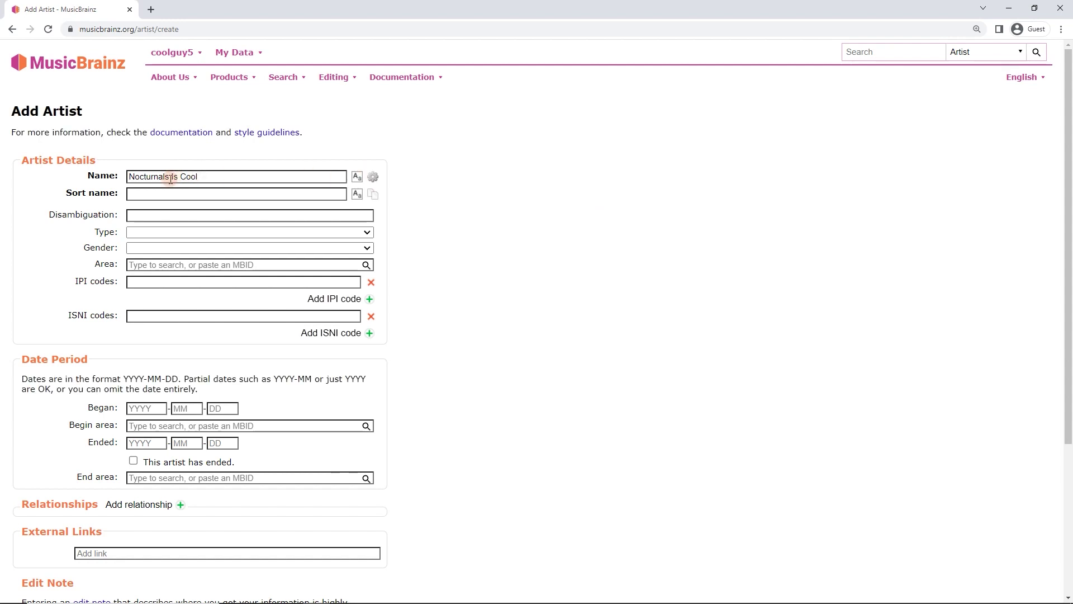
{"action": "left_click_drag", "start_coordinate": [214, 178], "coordinate": [121, 178]}
{"action": "type", "text": "NOCT"}
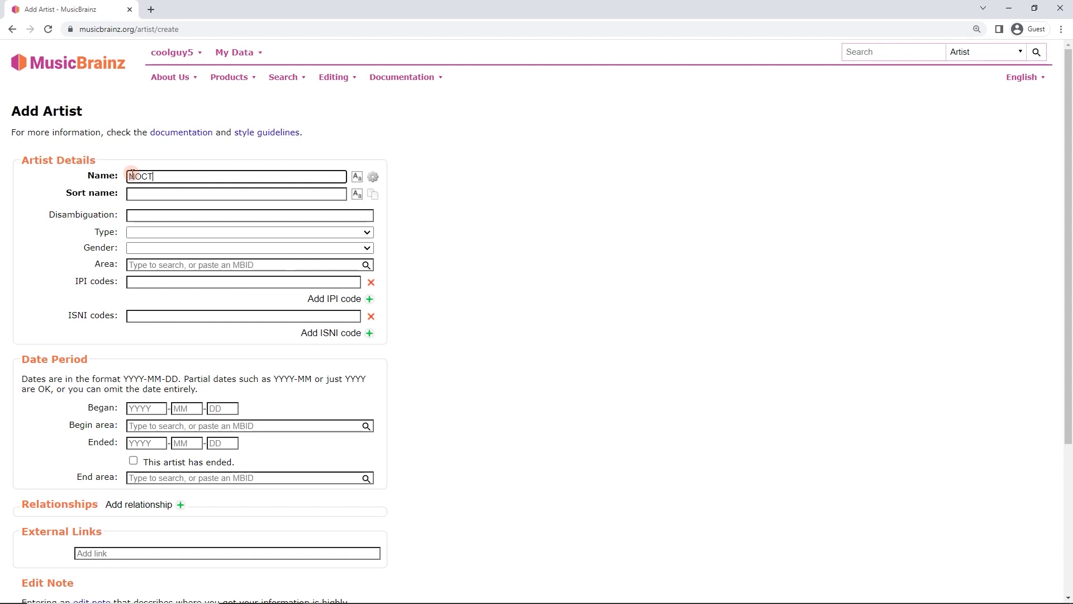
{"action": "type", "text": "urnals"}
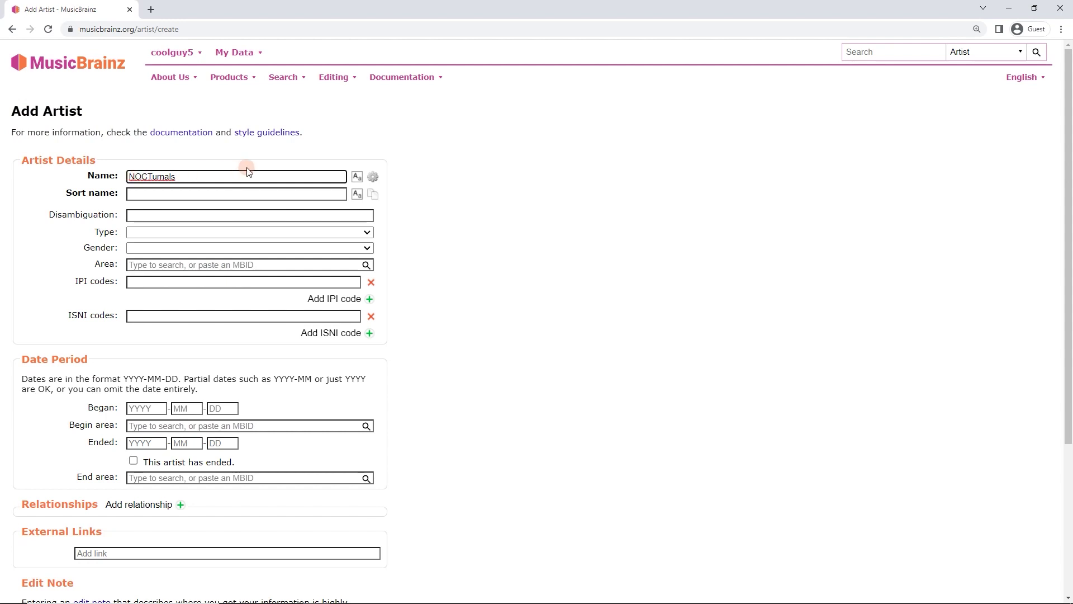
Step: Auto-correct the name to Nocturnals and guess its sort name
{"action": "left_click", "coordinate": [356, 177]}
{"action": "left_click", "coordinate": [191, 175]}
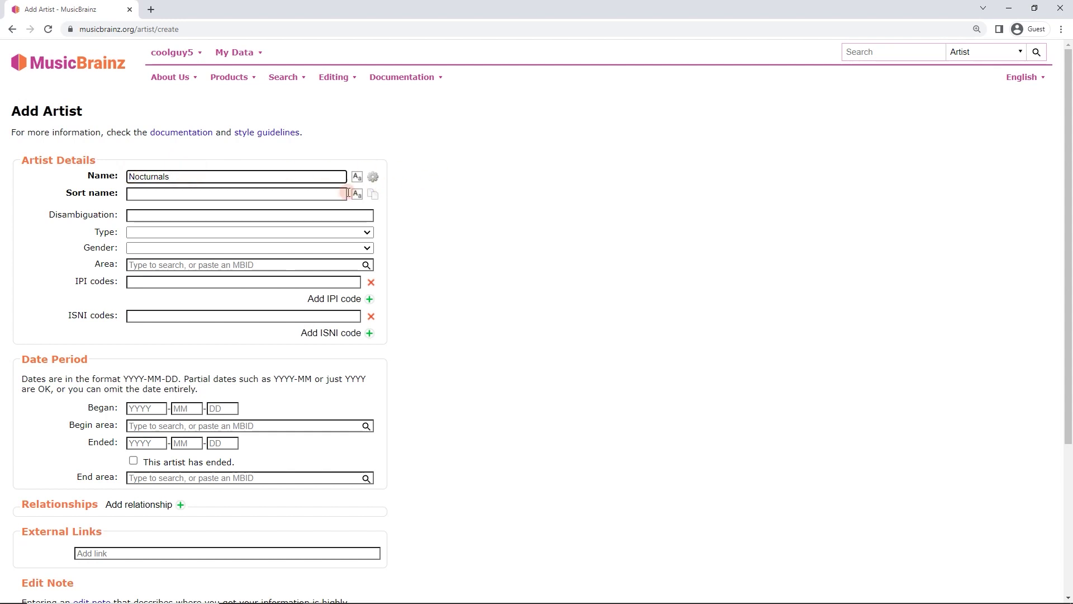
{"action": "left_click", "coordinate": [224, 198]}
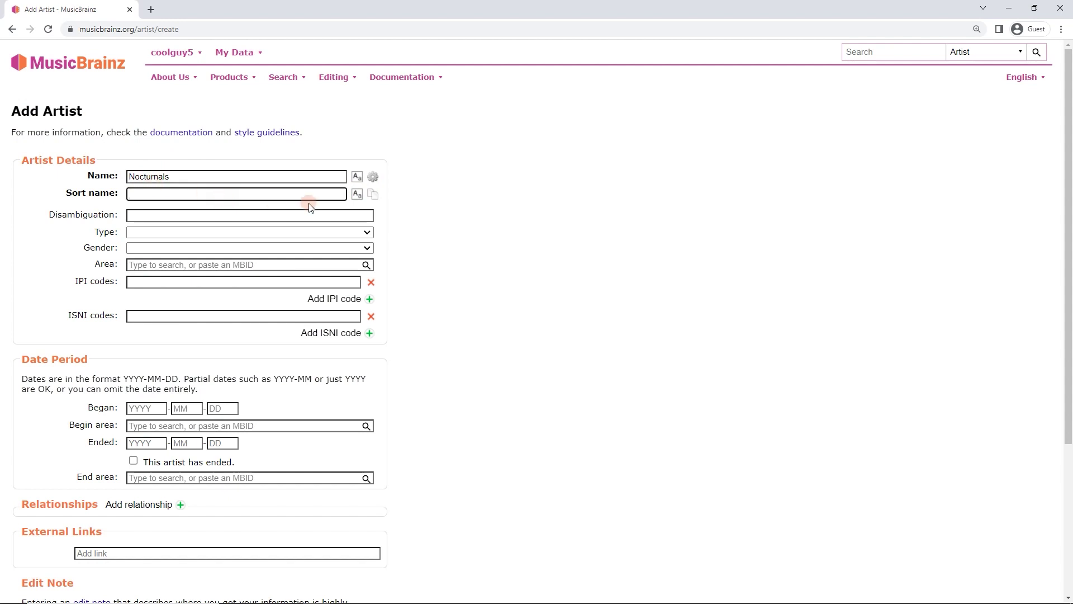
{"action": "left_click", "coordinate": [357, 195]}
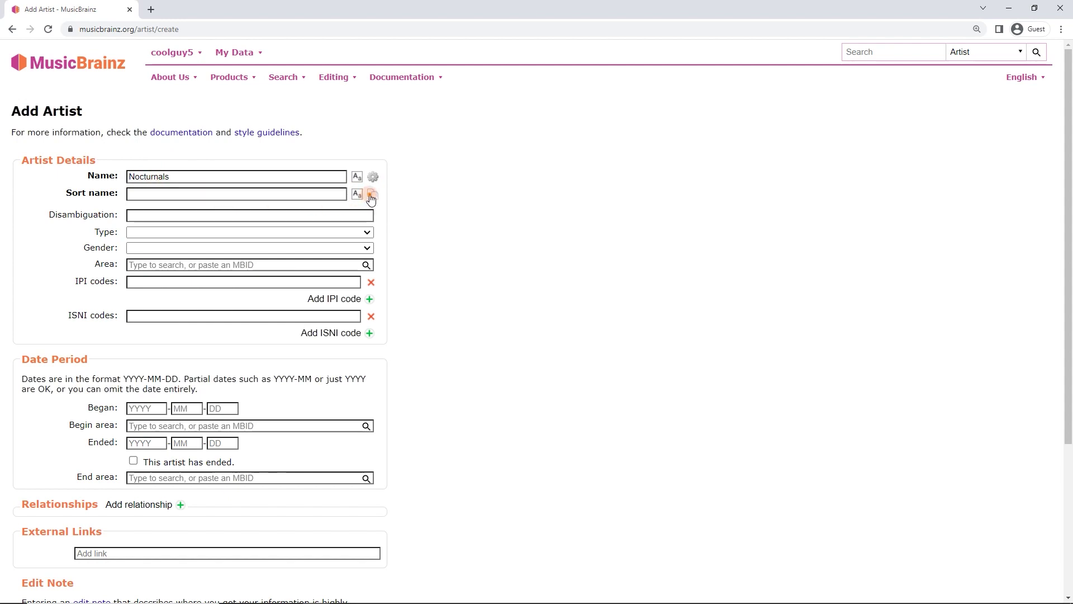
{"action": "left_click", "coordinate": [249, 196]}
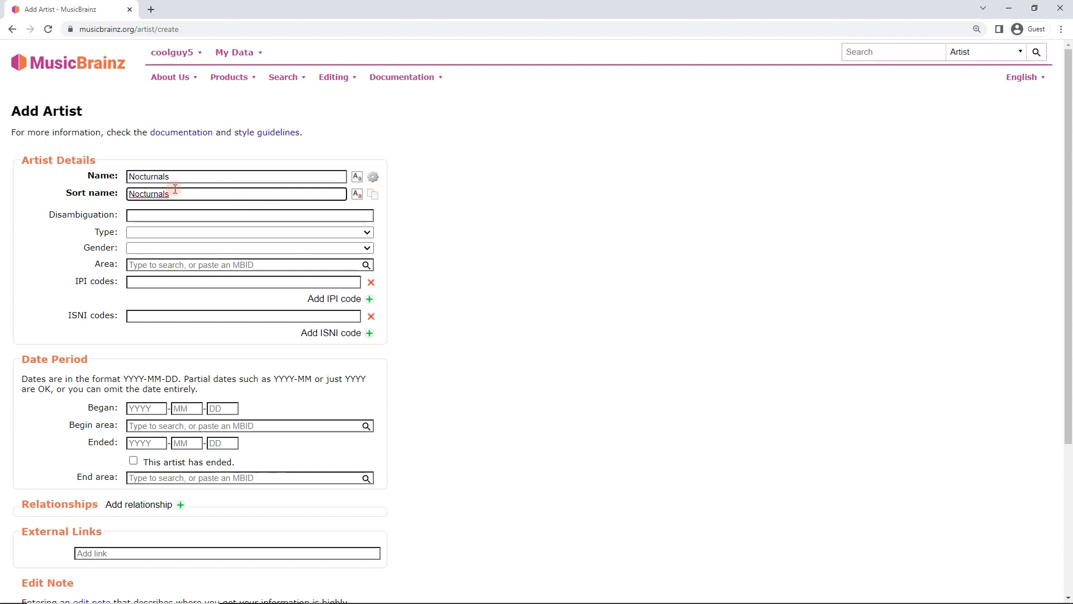
Step: Prefix the name with 'The' and regenerate the sort name as 'Nocturnals, The'
{"action": "left_click", "coordinate": [128, 176]}
{"action": "type", "text": "T"}
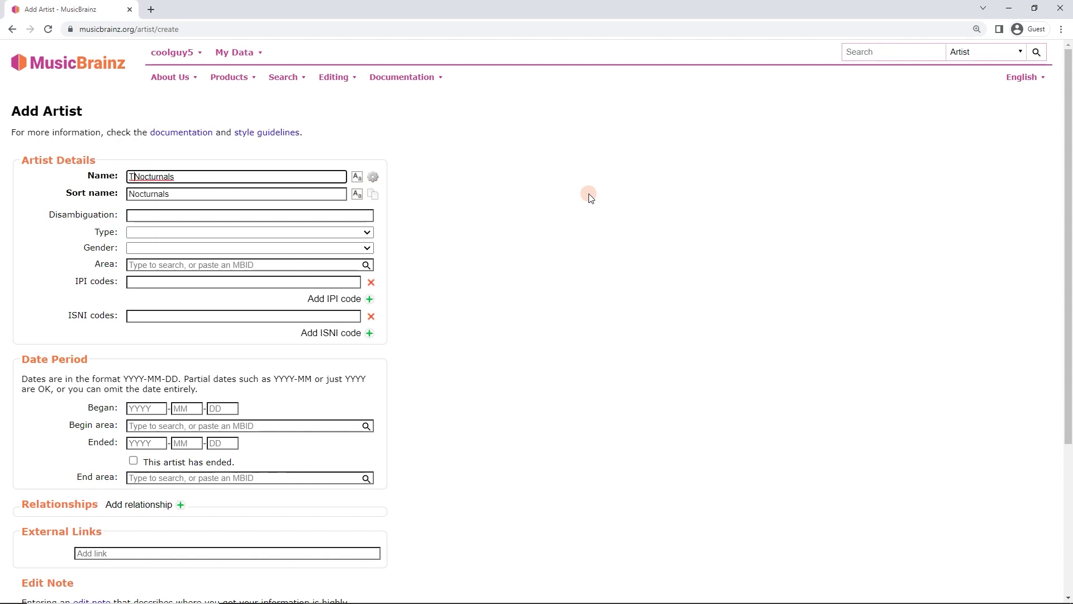
{"action": "type", "text": "he"}
{"action": "left_click", "coordinate": [357, 195]}
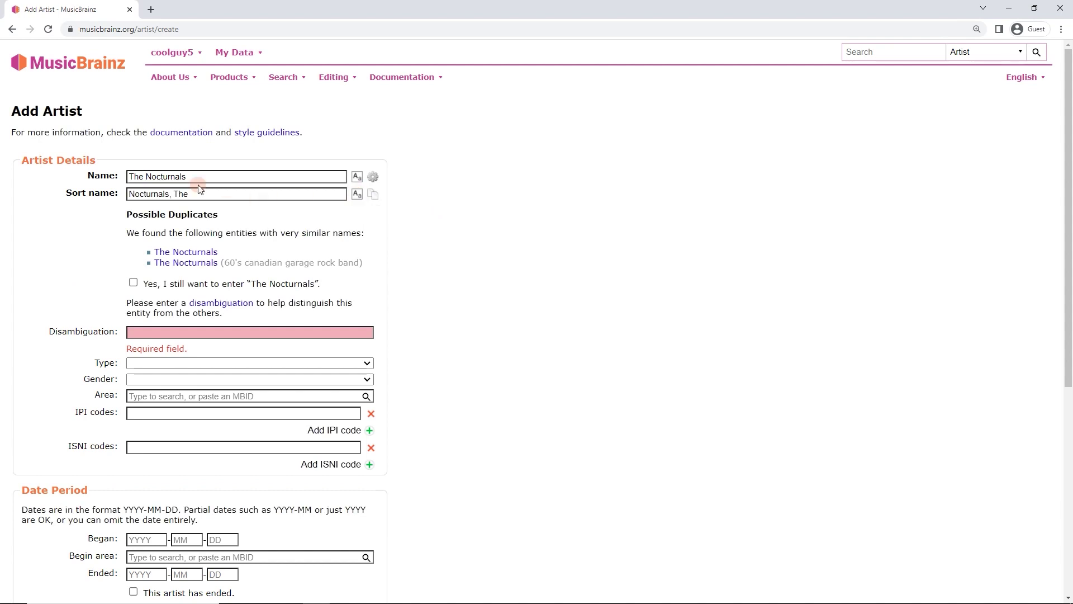
{"action": "left_click", "coordinate": [178, 194]}
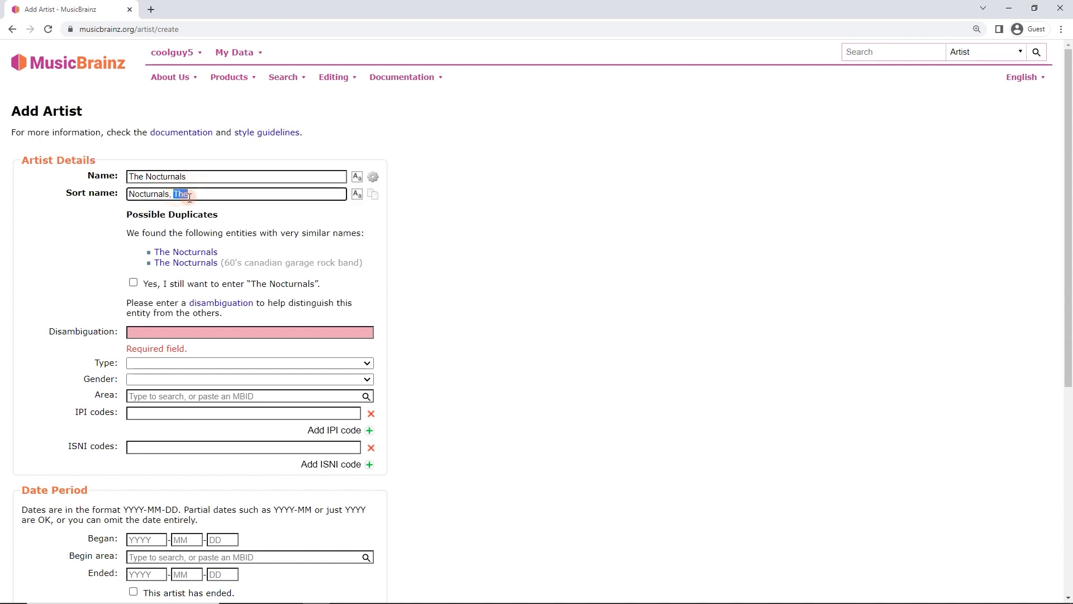
{"action": "left_click", "coordinate": [193, 194]}
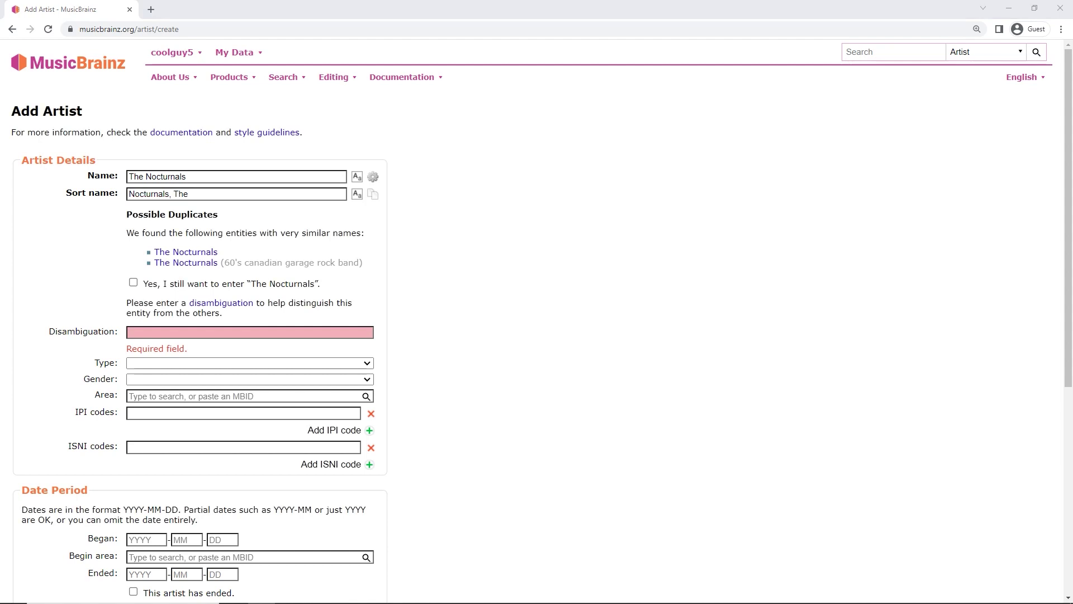
Step: Test the sort-name guess with the name 'Bob'
{"action": "left_click", "coordinate": [88, 177]}
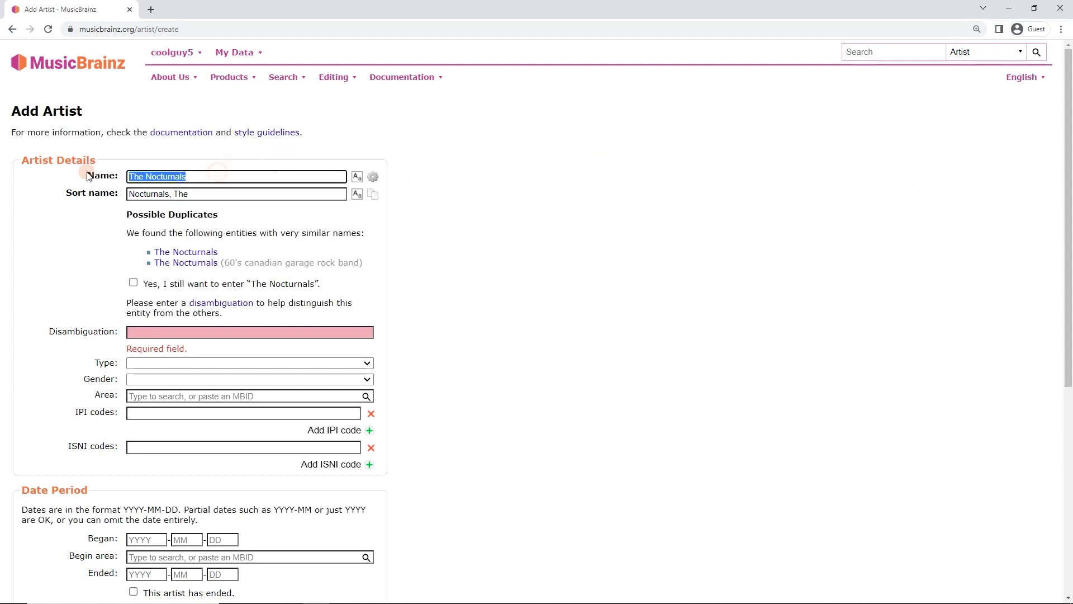
{"action": "type", "text": "Bob Paul"}
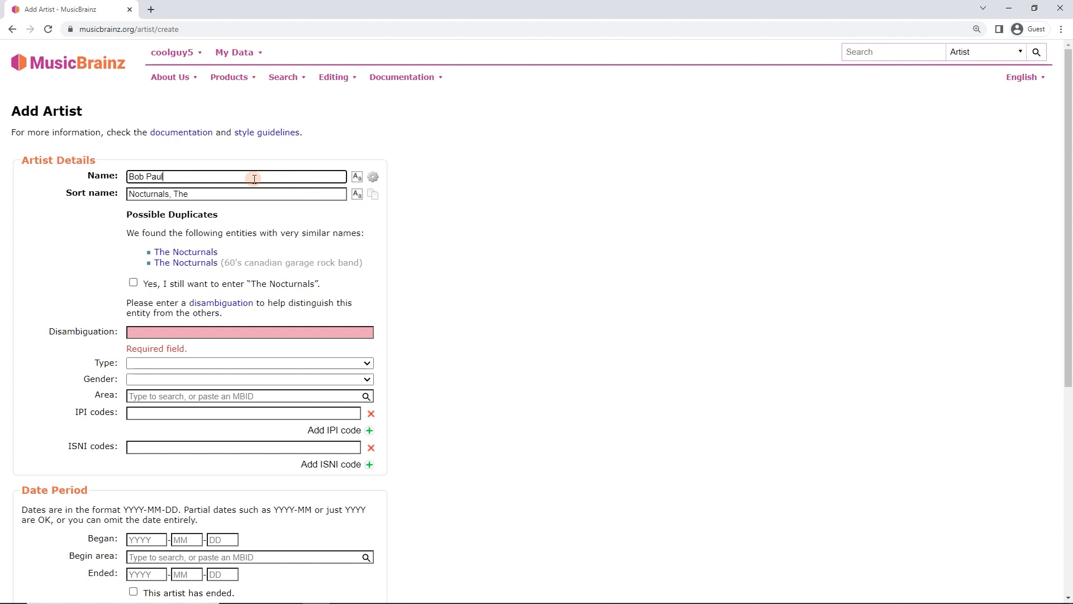
{"action": "left_click", "coordinate": [356, 194]}
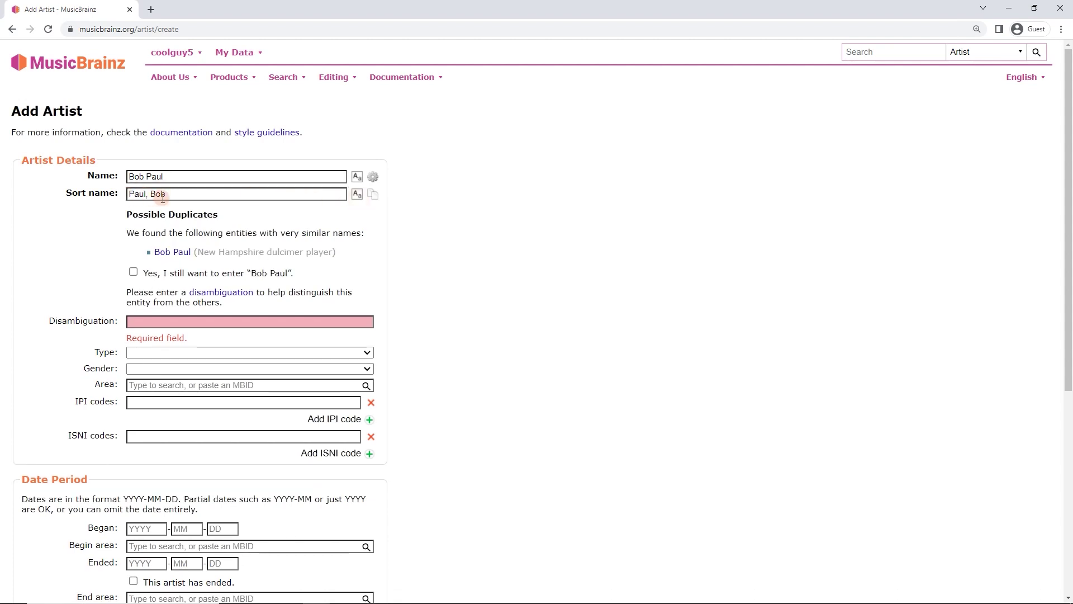
Step: Test again with 'The Beatles', producing the sort name 'Beatles, The'
{"action": "left_click_drag", "start_coordinate": [171, 177], "coordinate": [136, 184]}
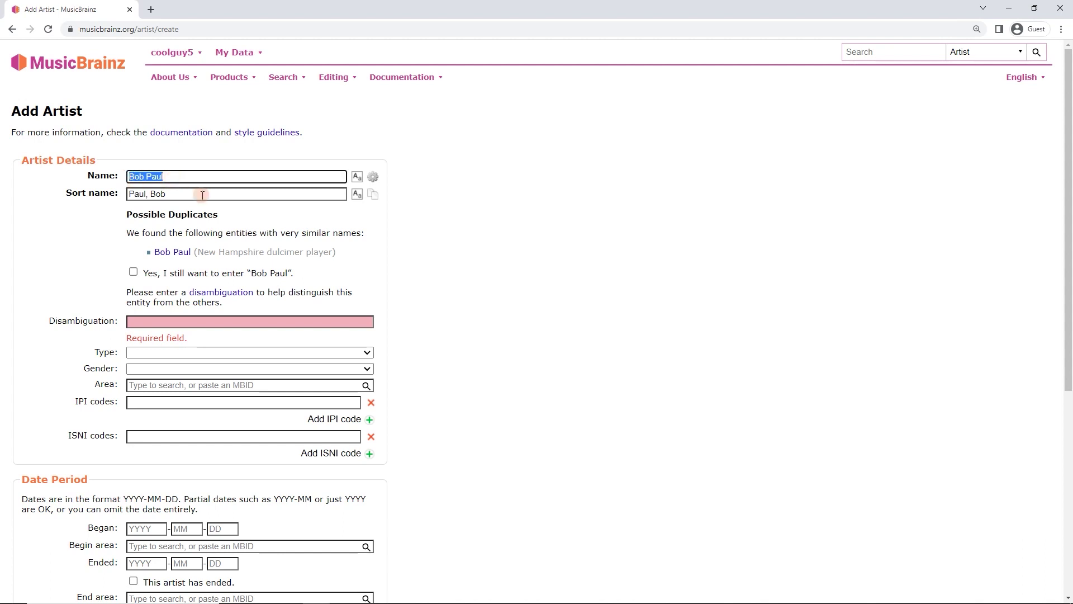
{"action": "type", "text": "The Beatles"}
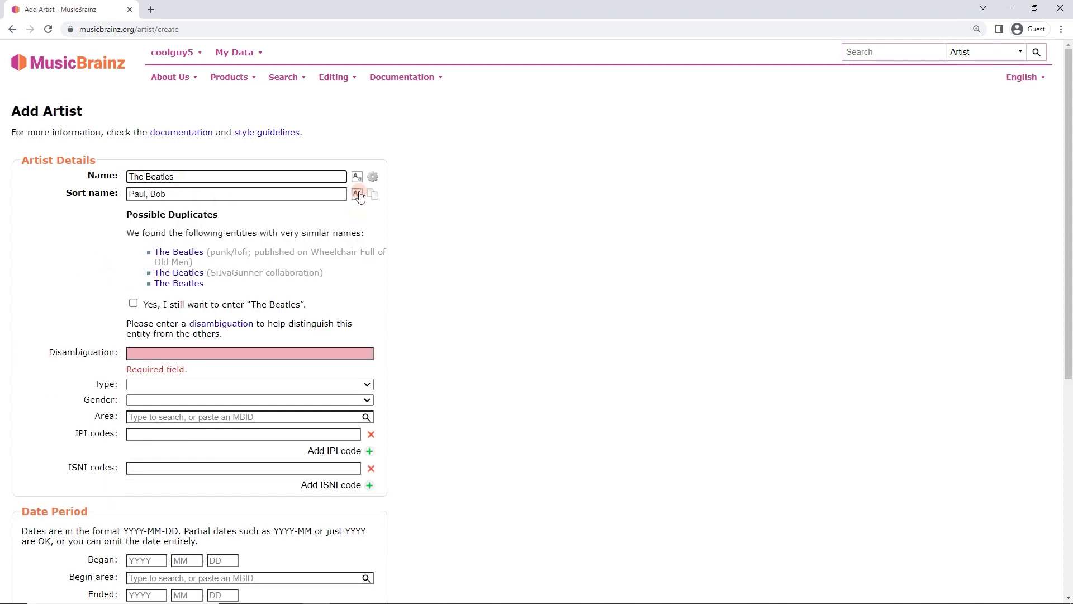
{"action": "left_click", "coordinate": [357, 193]}
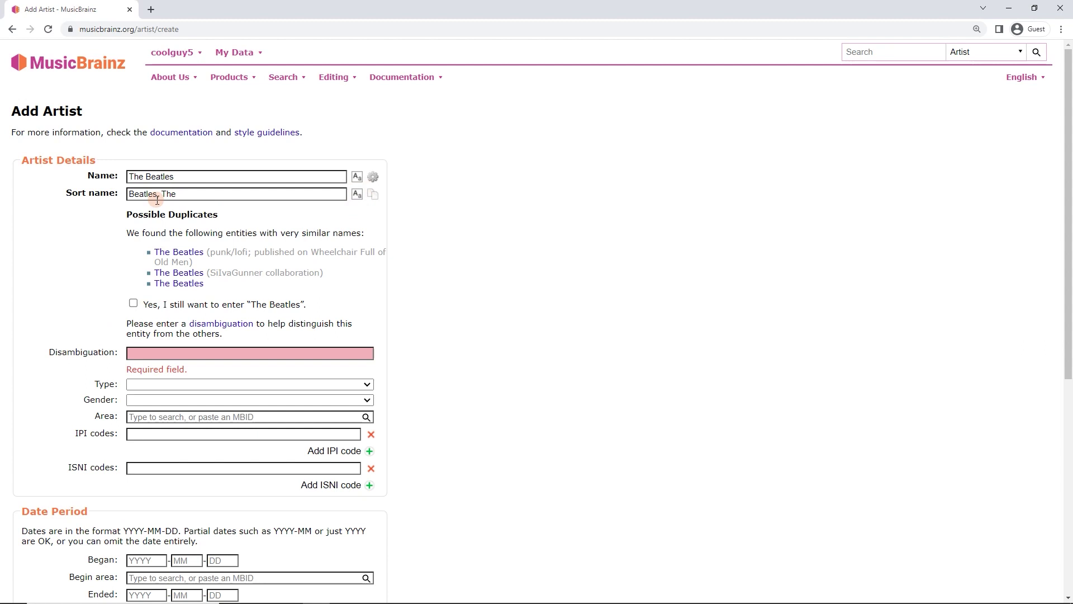
{"action": "left_click", "coordinate": [188, 194]}
{"action": "double_click", "coordinate": [188, 194]}
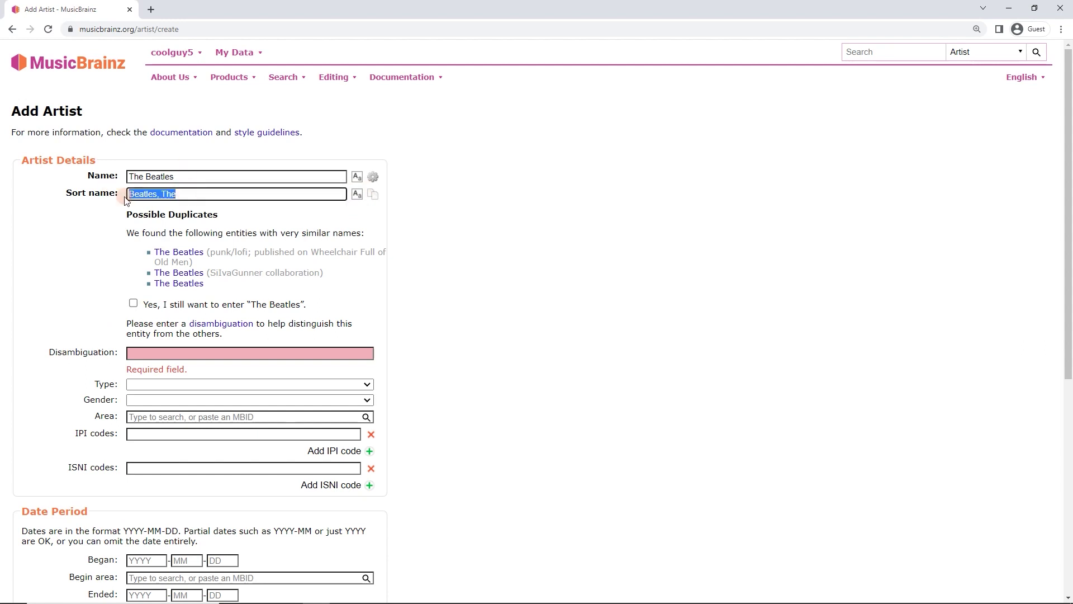
{"action": "left_click", "coordinate": [188, 194]}
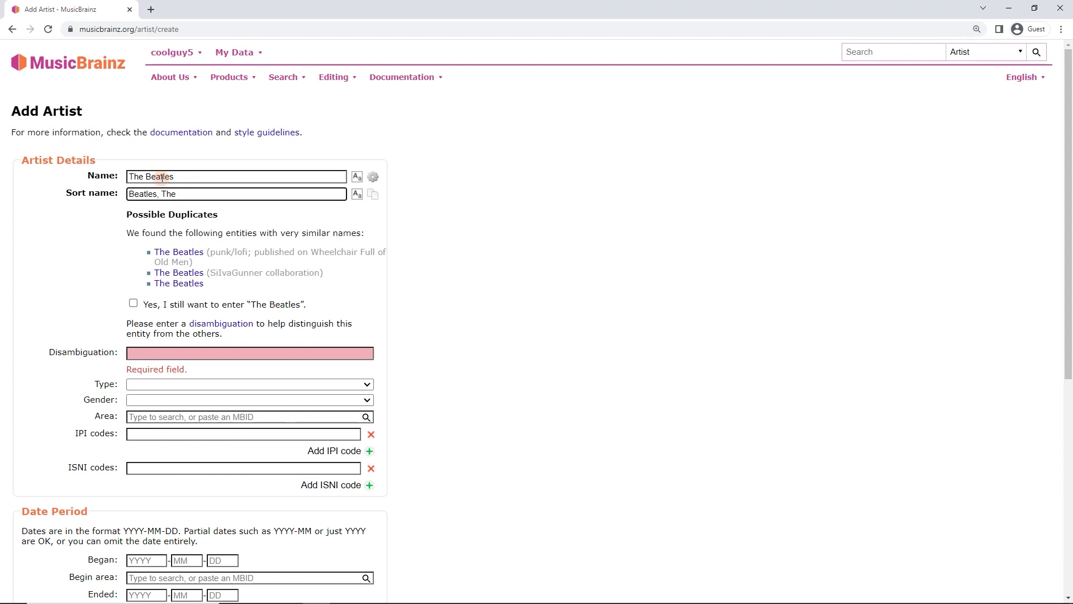
{"action": "left_click", "coordinate": [158, 193]}
Step: Replace the name with Nocturnals and copy it into the Sort name
{"action": "triple_click", "coordinate": [185, 181]}
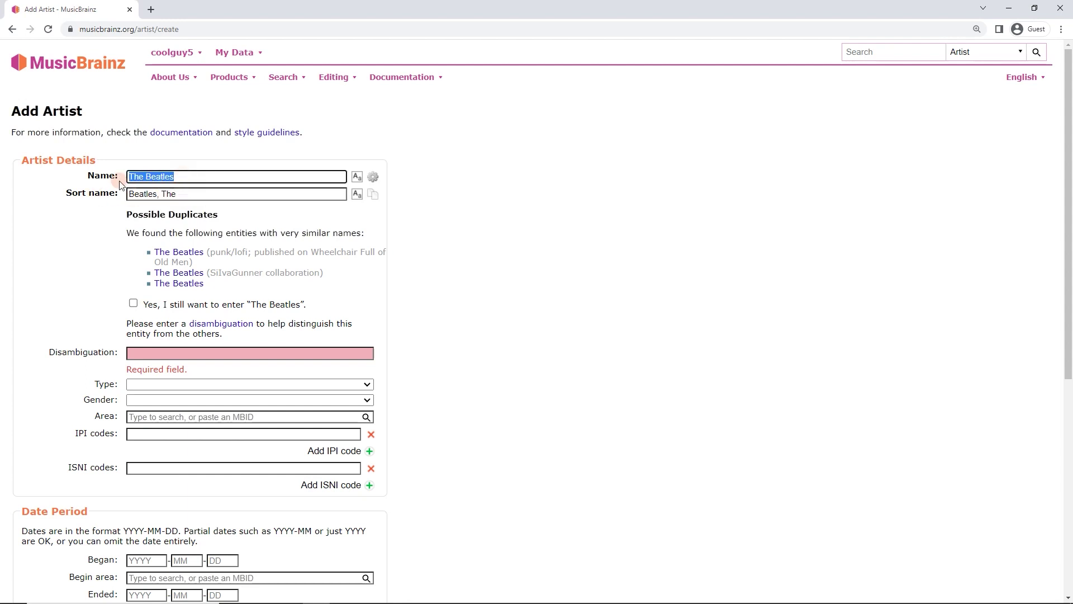
{"action": "type", "text": "Noctu"}
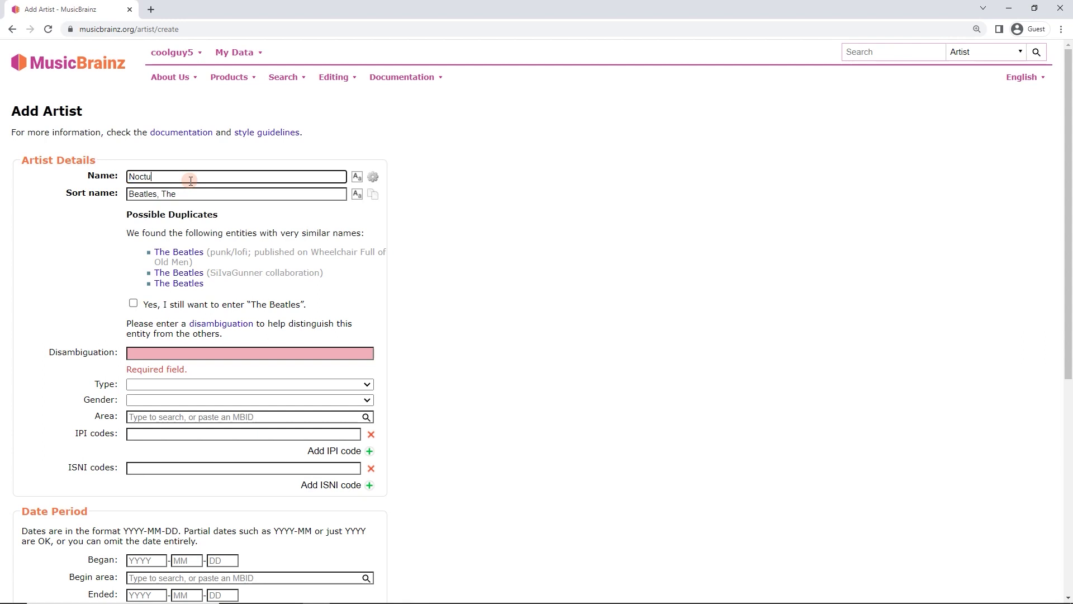
{"action": "type", "text": "rnals"}
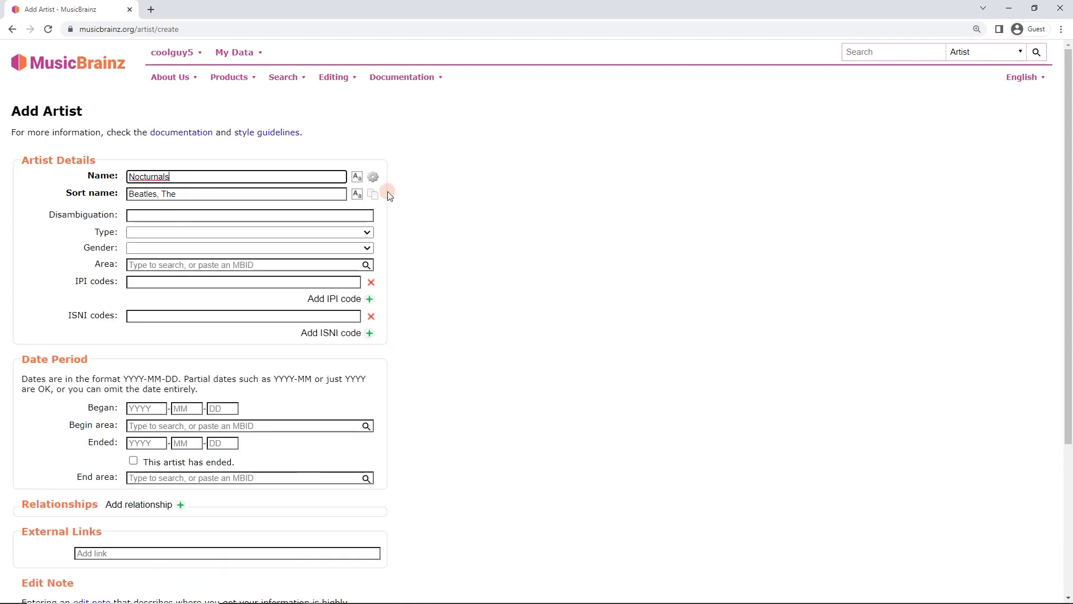
{"action": "left_click", "coordinate": [372, 194]}
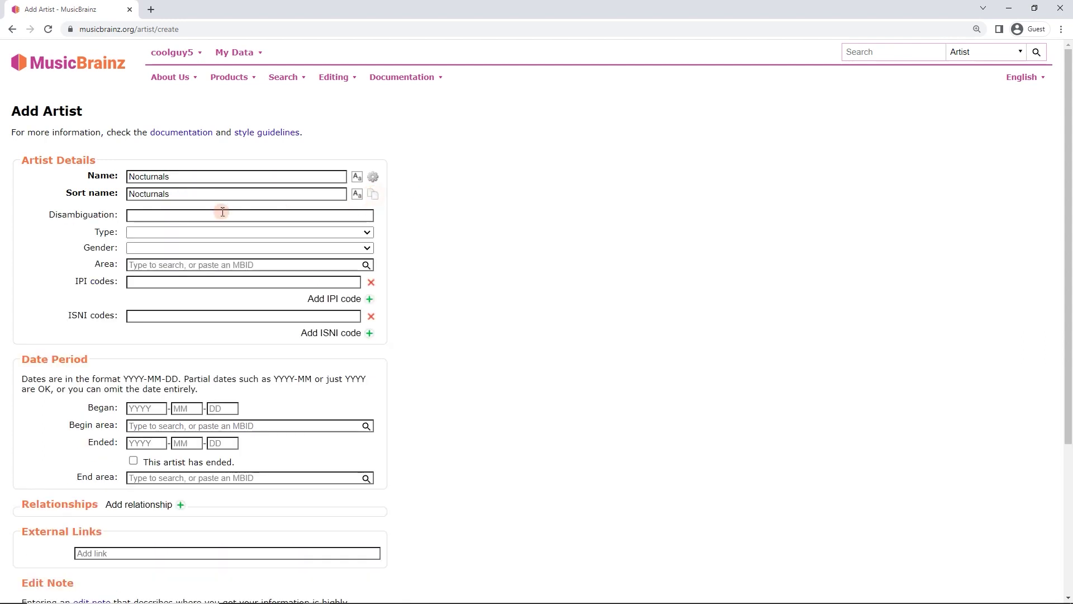
Step: Prefix the name with 'The ', then view the first possible-duplicate 'The Nocturnals' page in a new tab
{"action": "left_click", "coordinate": [137, 177]}
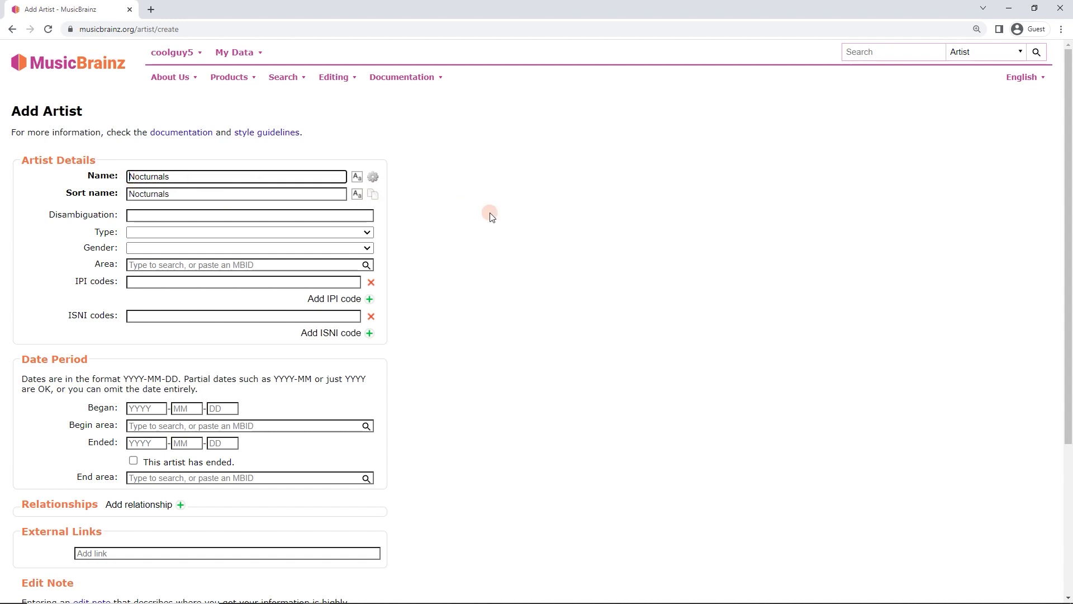
{"action": "type", "text": "The"}
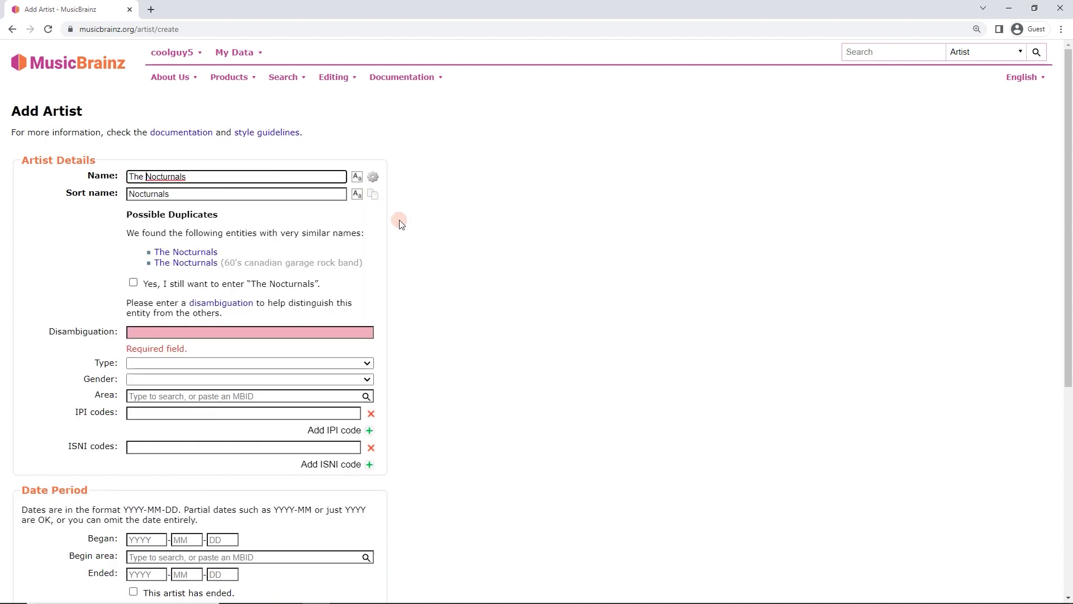
{"action": "left_click", "coordinate": [187, 175]}
{"action": "left_click", "coordinate": [148, 177]}
{"action": "left_click", "coordinate": [139, 176]}
{"action": "middle_click", "coordinate": [198, 257]}
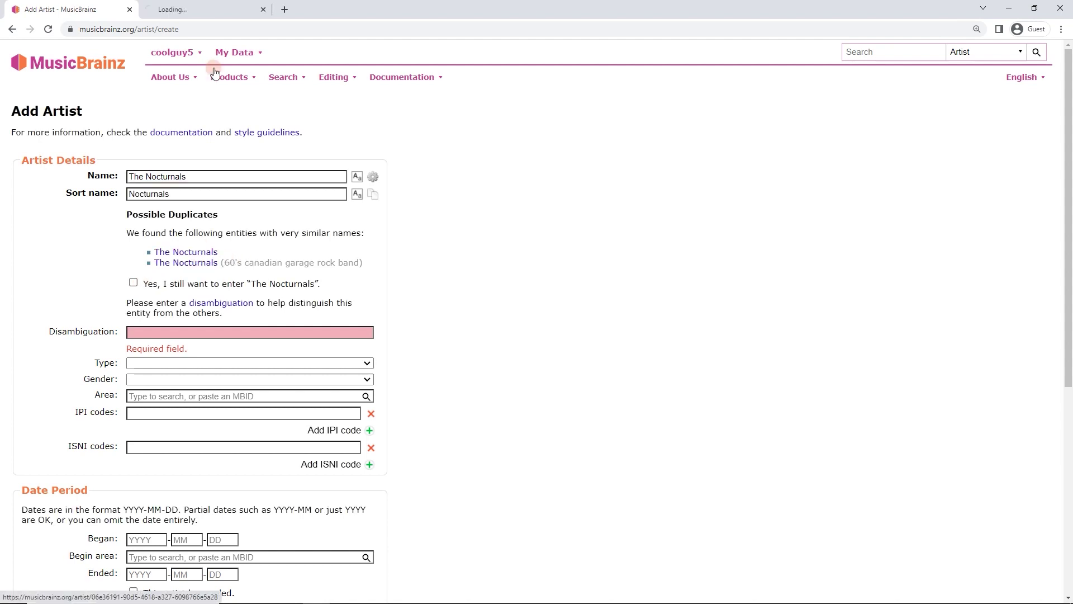
{"action": "left_click", "coordinate": [234, 9]}
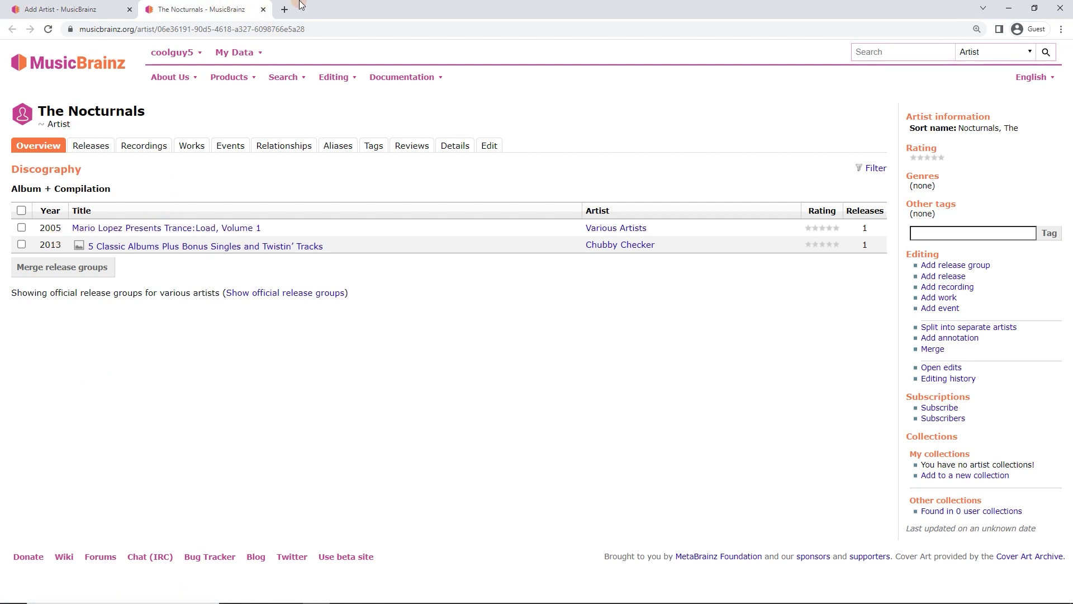
Step: Close the duplicate's tab, tick 'Yes, I still want to enter', and select the Disambiguation field
{"action": "left_click", "coordinate": [263, 9]}
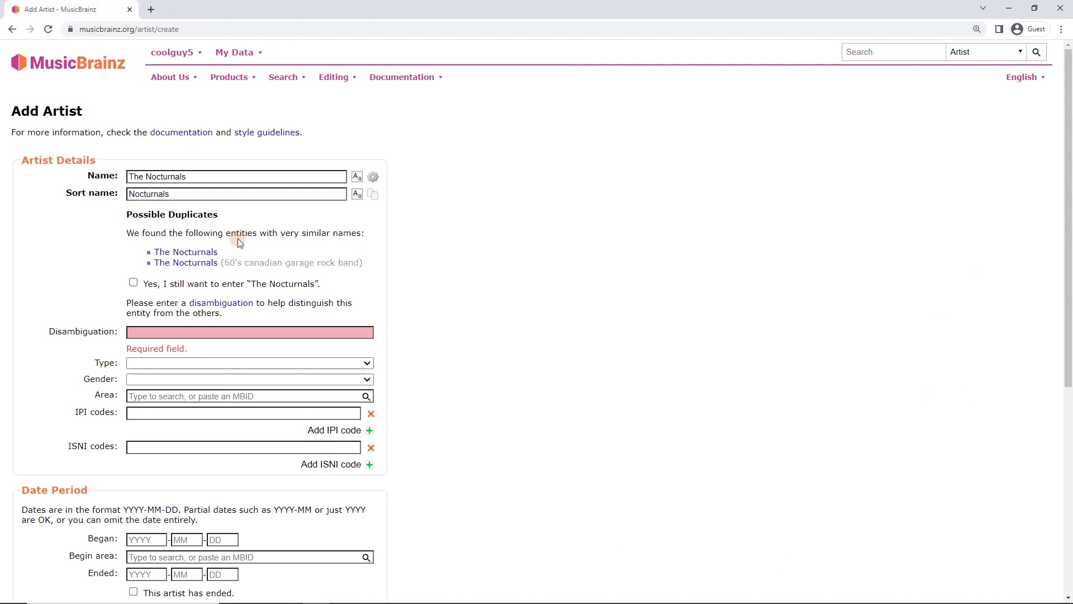
{"action": "left_click", "coordinate": [138, 284]}
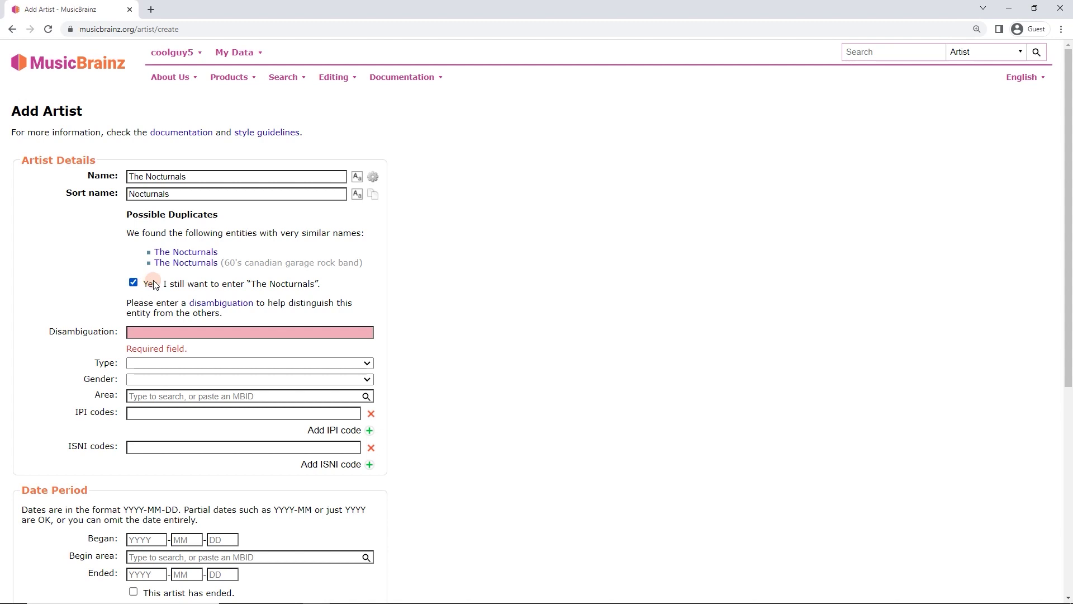
{"action": "left_click", "coordinate": [158, 335]}
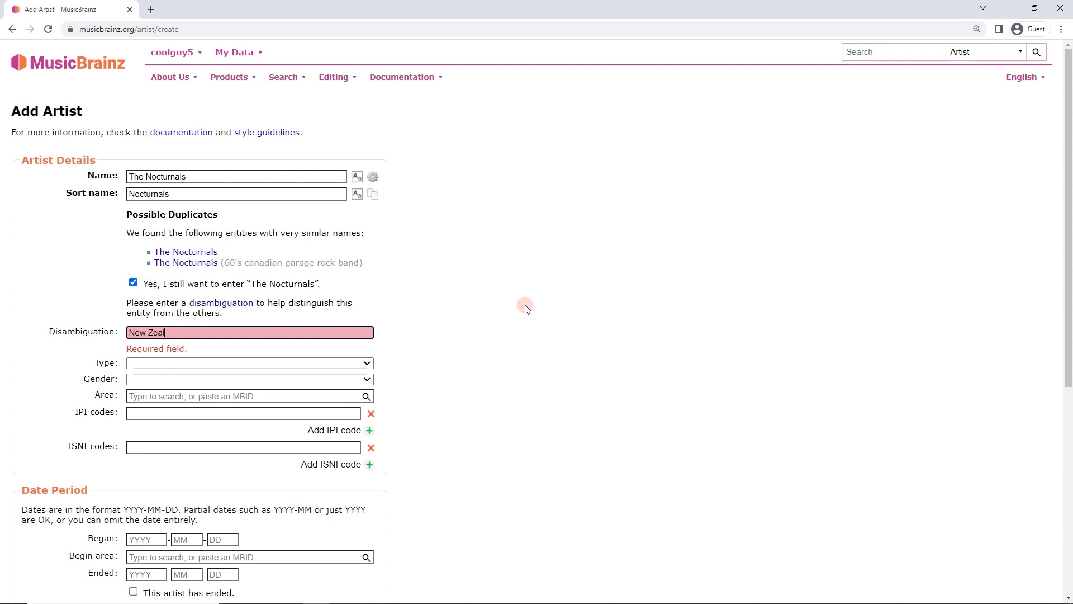
Step: Enter the disambiguation 'New Zealand horrorpunk'
{"action": "type", "text": "New Zealand hor"}
{"action": "type", "text": "rorpunk"}
{"action": "left_click", "coordinate": [561, 255]}
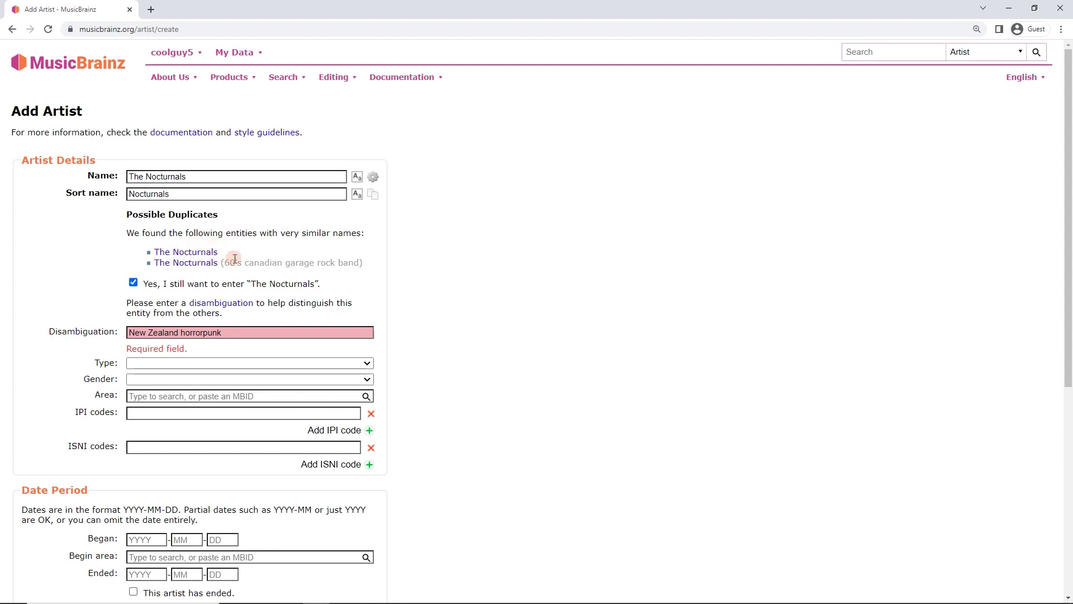
Step: Delete 'The' from the artist name so it reads Nocturnals, clearing the duplicate warning
{"action": "left_click", "coordinate": [148, 176]}
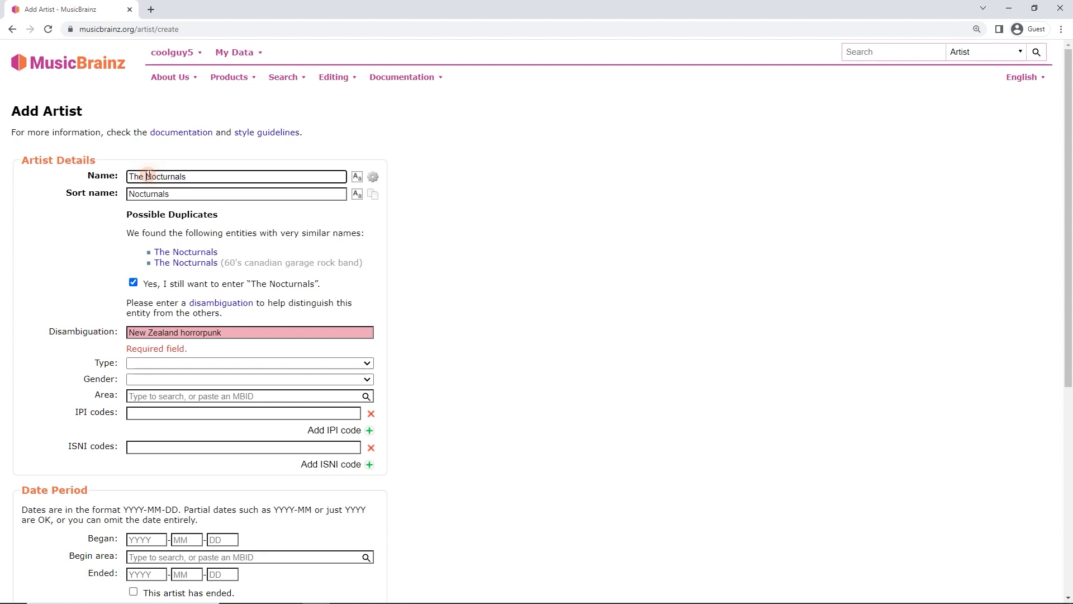
{"action": "left_click_drag", "start_coordinate": [148, 176], "coordinate": [126, 176]}
{"action": "key", "text": "BackSpace"}
{"action": "left_click", "coordinate": [566, 258]}
{"action": "left_click", "coordinate": [500, 255]}
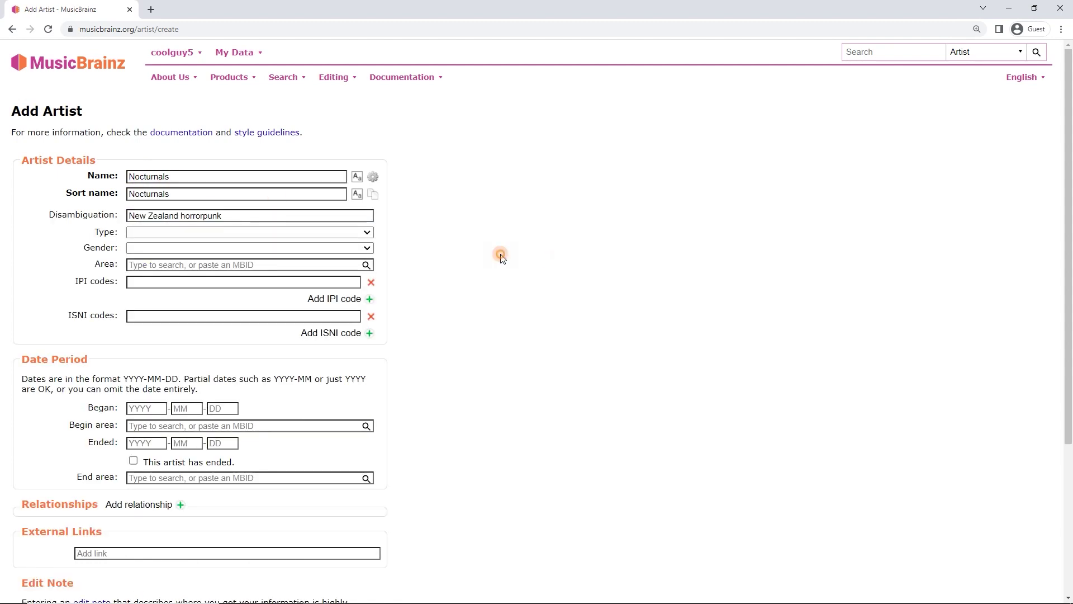
Step: Check the name, sort name and disambiguation fields, then scroll down to the edit note
{"action": "left_click", "coordinate": [185, 216]}
{"action": "left_click", "coordinate": [139, 220]}
{"action": "left_click_drag", "start_coordinate": [140, 222], "coordinate": [224, 216]}
{"action": "left_click", "coordinate": [163, 186]}
{"action": "left_click", "coordinate": [170, 177]}
{"action": "left_click", "coordinate": [184, 193]}
{"action": "left_click", "coordinate": [182, 176]}
{"action": "left_click", "coordinate": [186, 193]}
{"action": "left_click", "coordinate": [129, 216]}
{"action": "scroll", "coordinate": [430, 319], "scroll_direction": "down", "scroll_amount": 1}
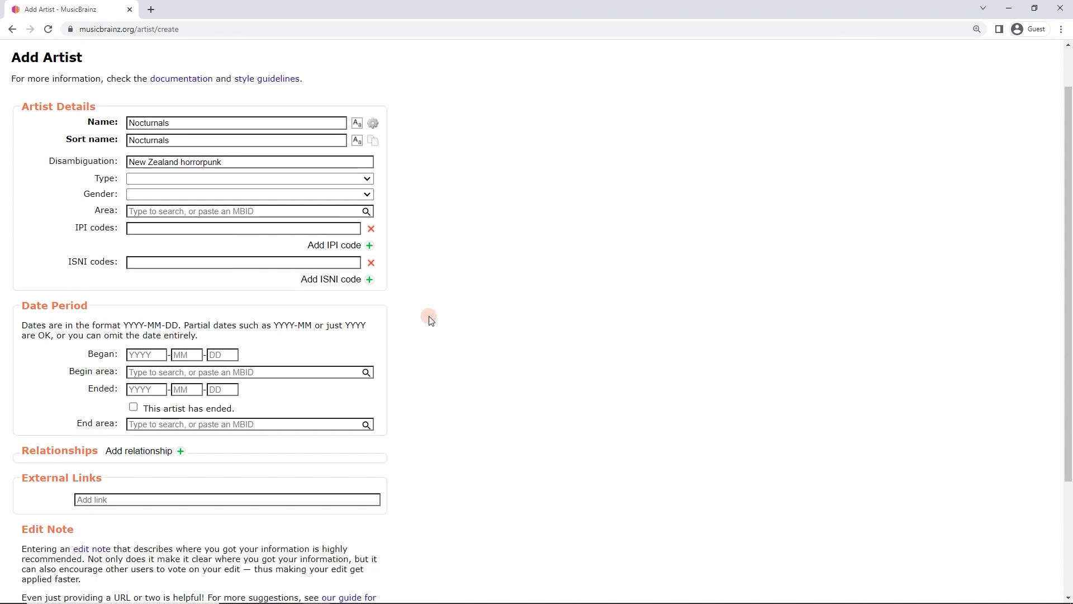
{"action": "scroll", "coordinate": [465, 315], "scroll_direction": "down", "scroll_amount": 1}
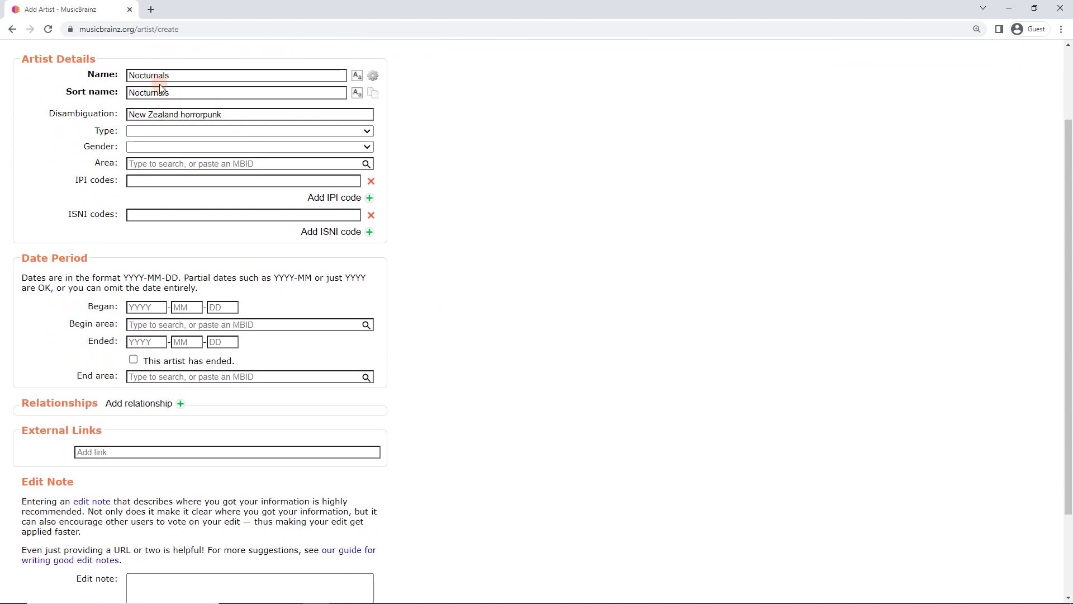
{"action": "scroll", "coordinate": [135, 416], "scroll_direction": "down", "scroll_amount": 2}
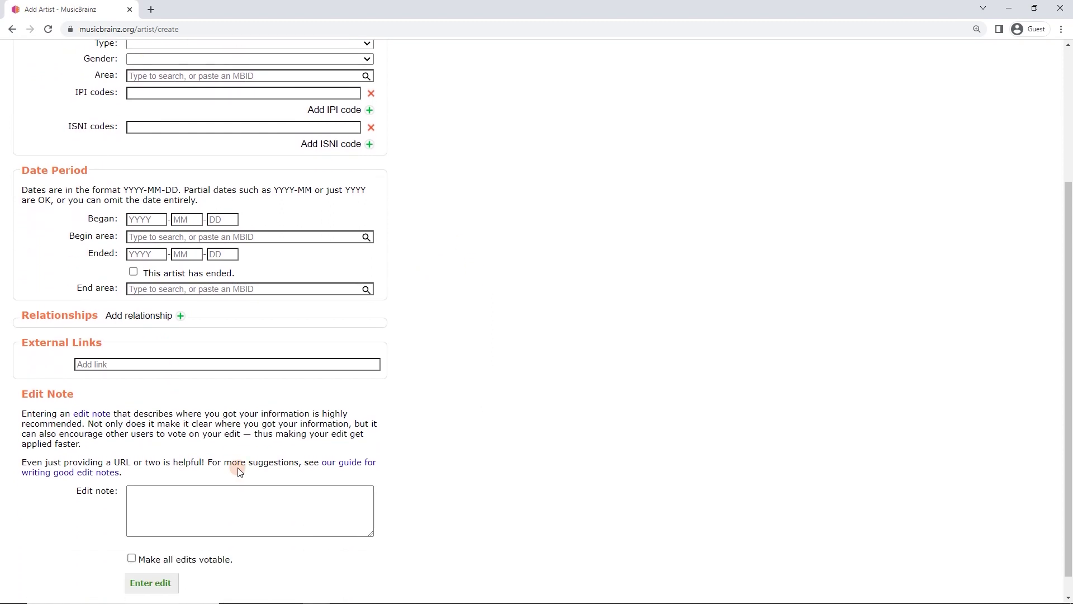
Step: Write 'Information from' in the edit note and paste the Bandcamp album link
{"action": "left_click", "coordinate": [223, 507]}
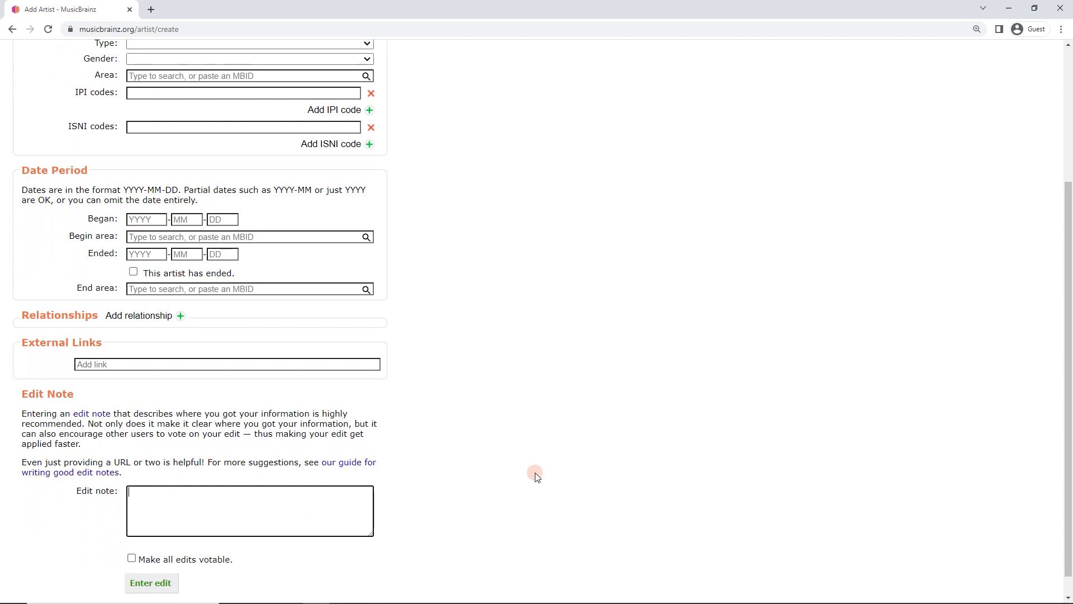
{"action": "type", "text": "Informatio"}
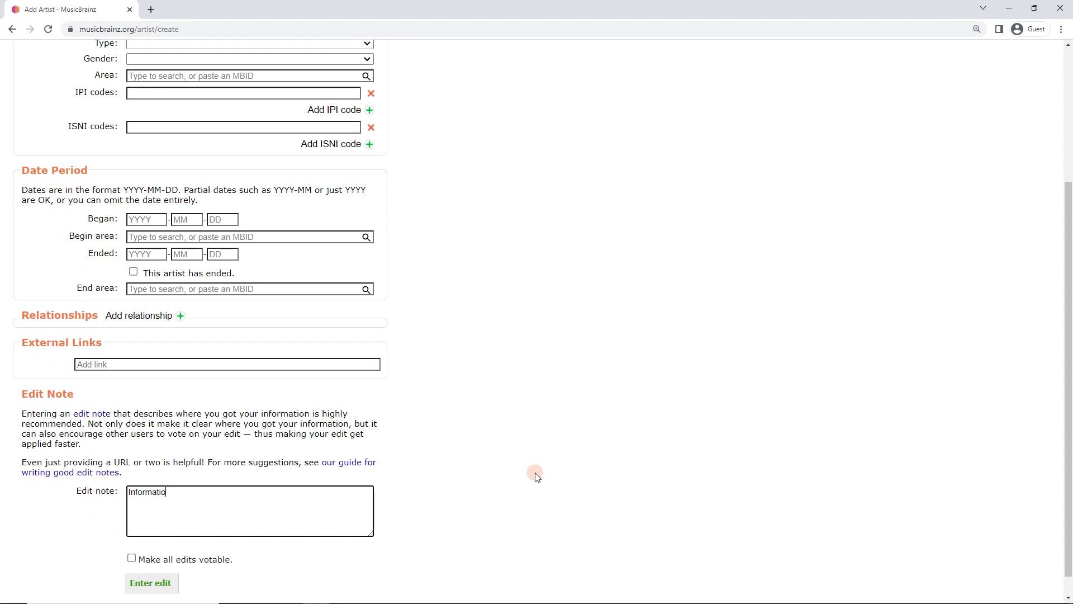
{"action": "type", "text": "n from"}
{"action": "key", "text": "alt+Tab"}
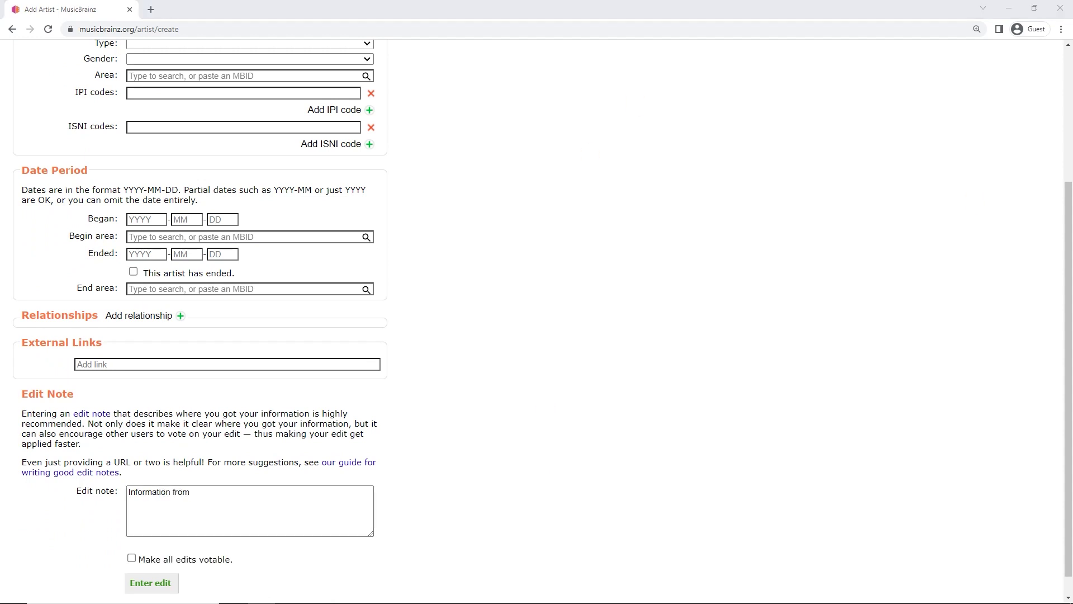
{"action": "left_click", "coordinate": [278, 498]}
{"action": "type", "text": "https://demonnation.bandcamp.com/album/nocturnals-bitch-domina-demo"}
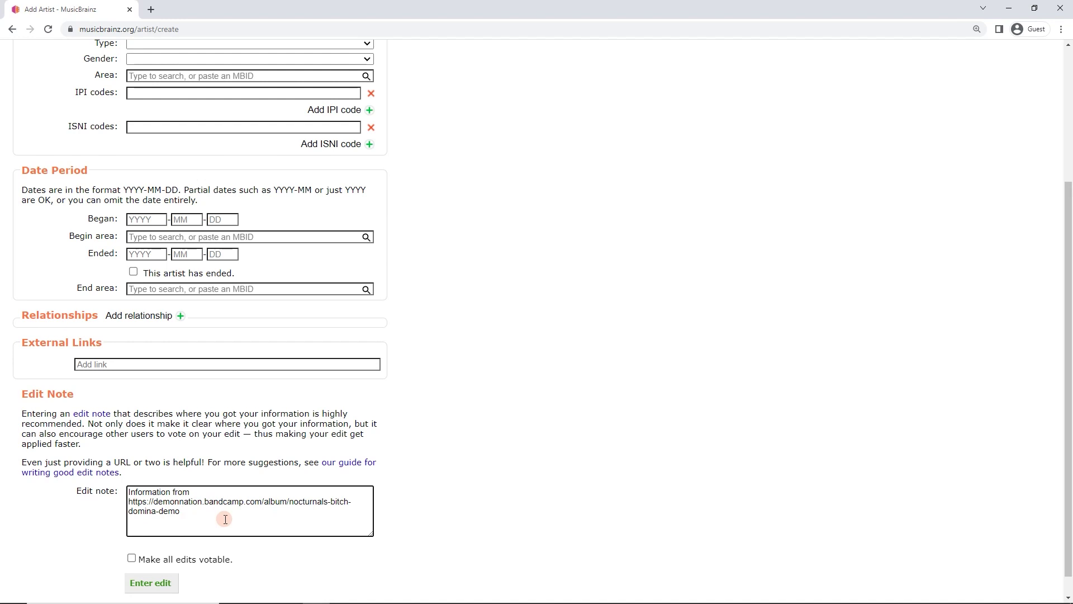
Step: Try 'from CD in hand' instead, then replace the whole note with the Bandcamp link
{"action": "key", "text": "ctrl+a"}
{"action": "key", "text": "BackSpace"}
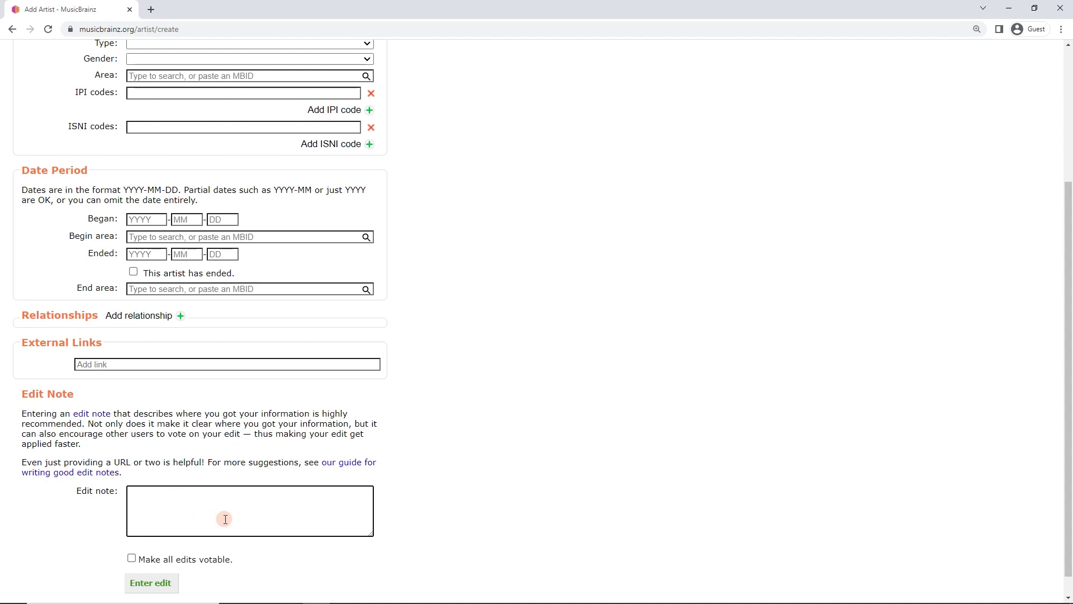
{"action": "type", "text": "from CD in hand"}
{"action": "key", "text": "ctrl+a"}
{"action": "type", "text": "https://demonnation.bandcamp.com/album/nocturnals-bitch-domina-demo"}
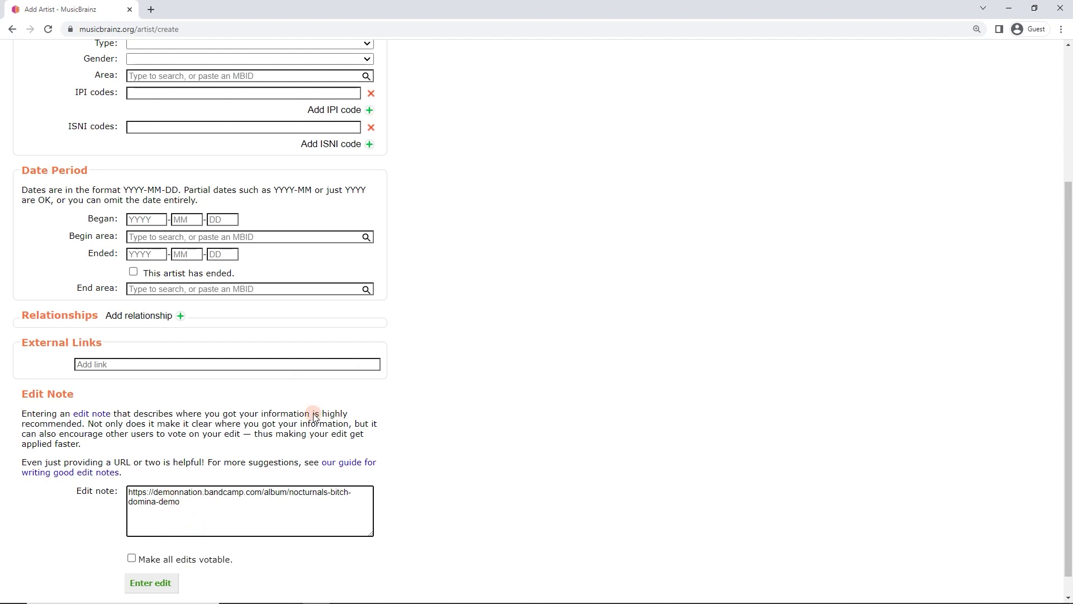
{"action": "scroll", "coordinate": [190, 536], "scroll_direction": "down", "scroll_amount": 1}
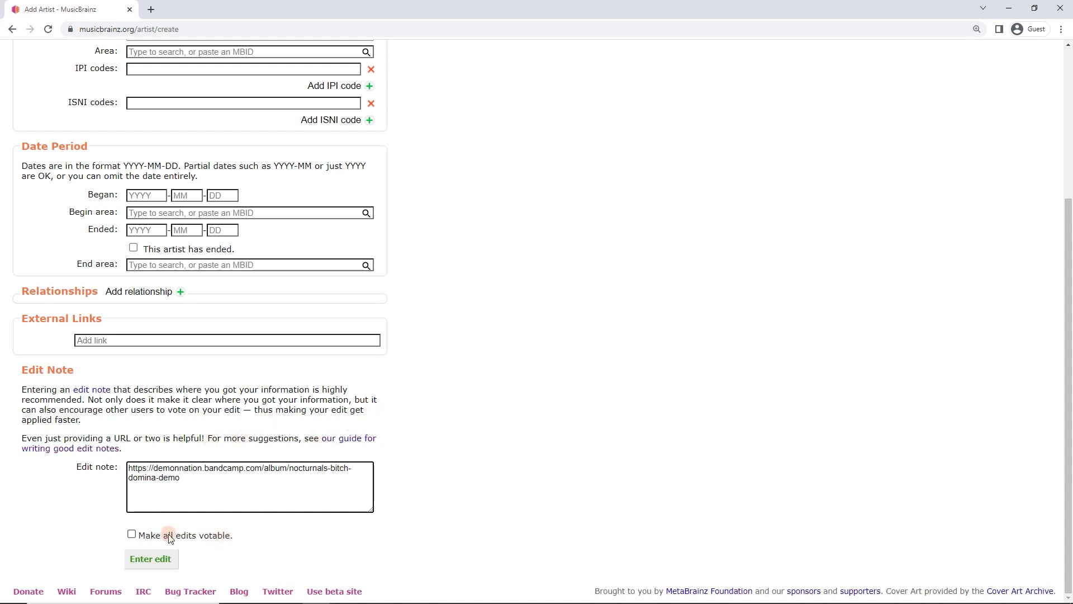
{"action": "left_click", "coordinate": [172, 565]}
Step: Set the artist Type dropdown to Group
{"action": "scroll", "coordinate": [296, 406], "scroll_direction": "up", "scroll_amount": 4}
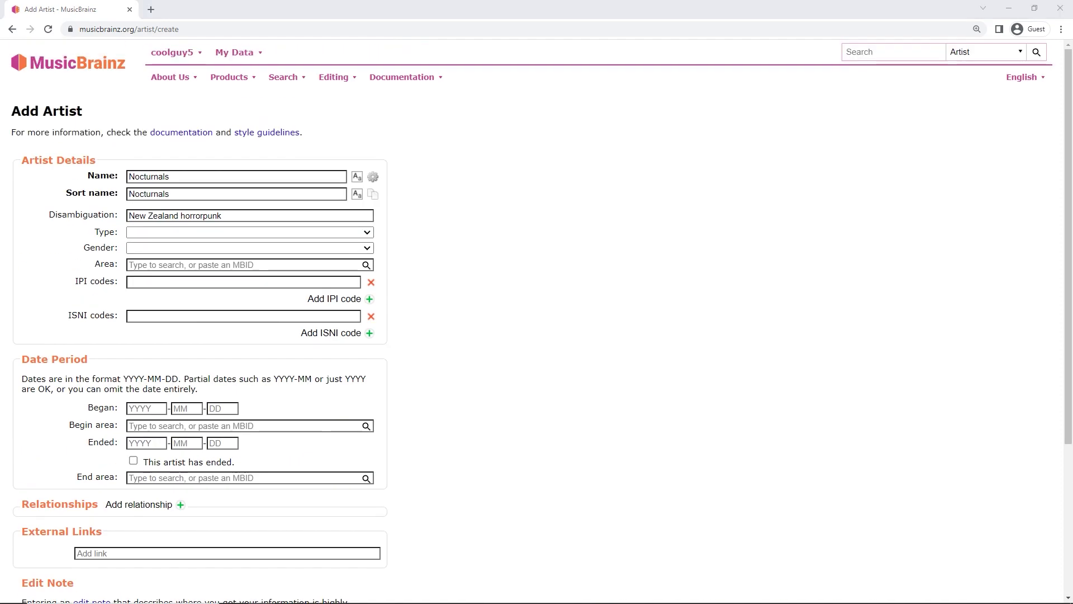
{"action": "left_click", "coordinate": [415, 231]}
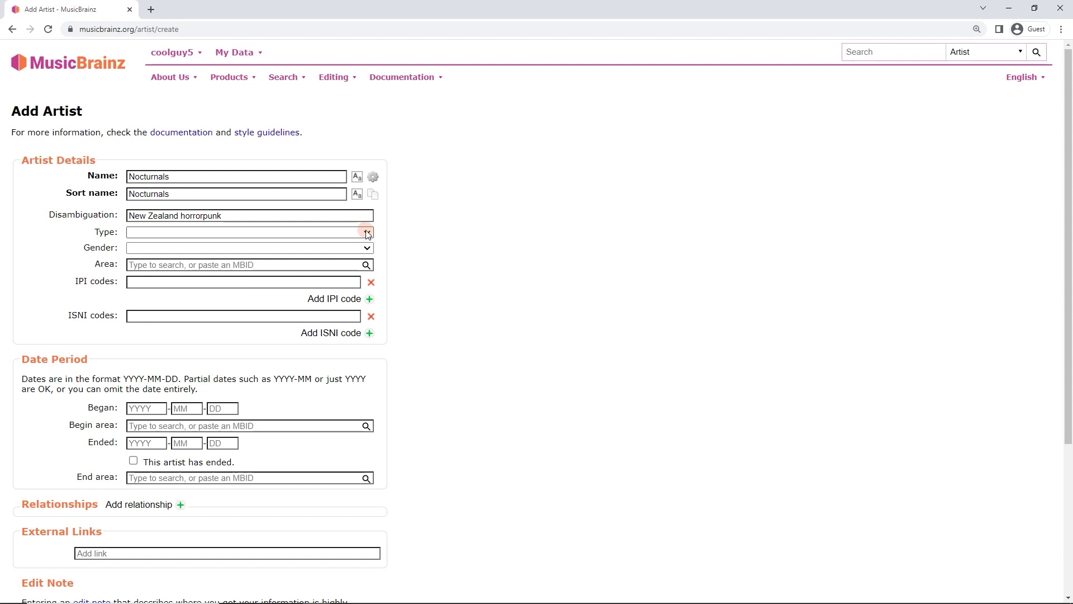
{"action": "left_click", "coordinate": [367, 233]}
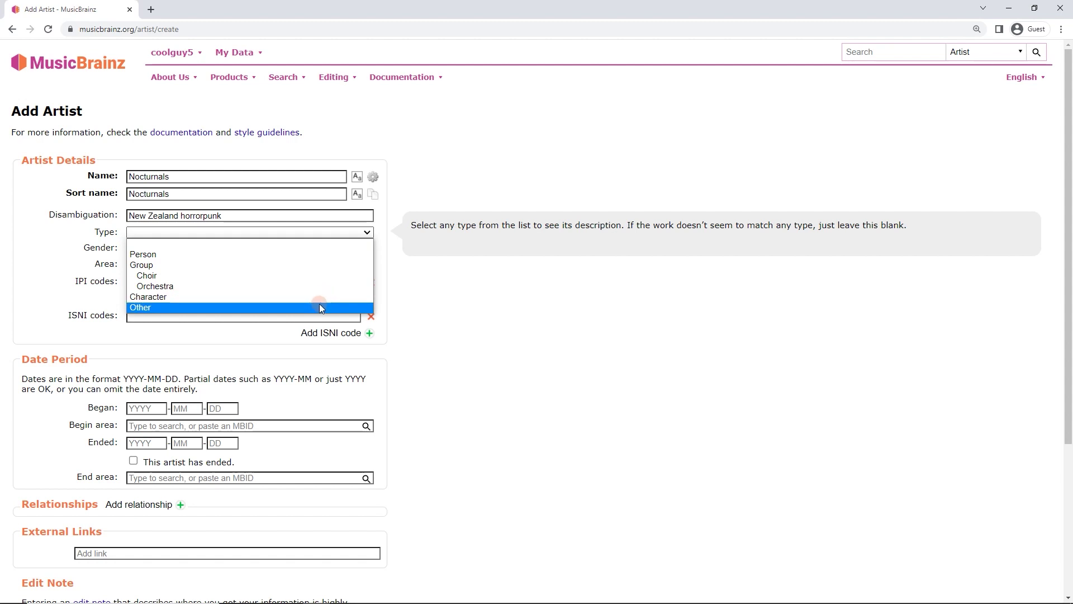
{"action": "left_click", "coordinate": [312, 266]}
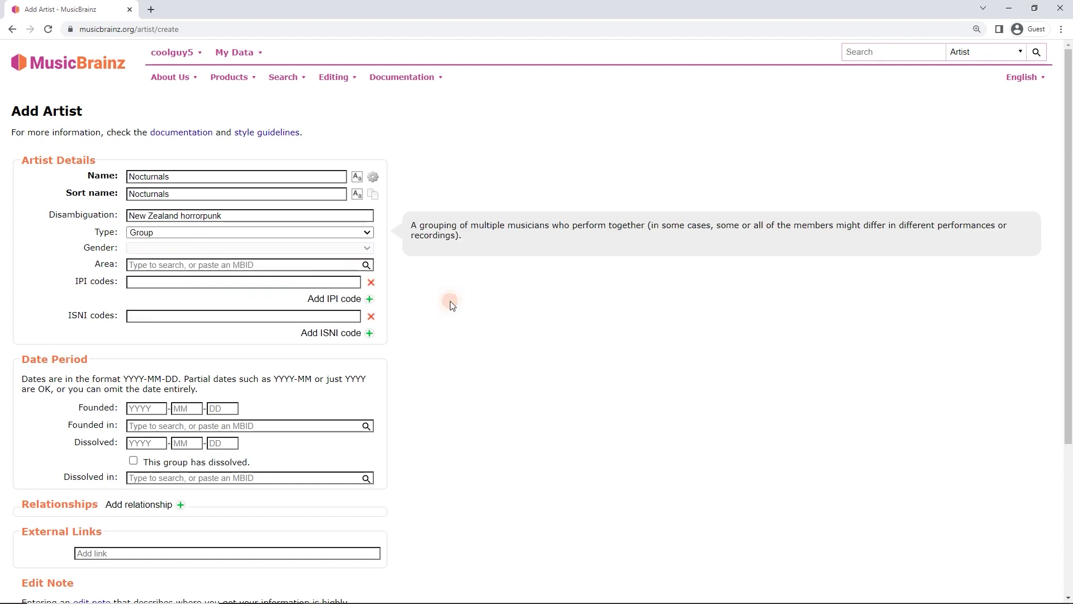
Step: Search 'new zealand' in the Area field and pick New Zealand (Country)
{"action": "left_click", "coordinate": [220, 266]}
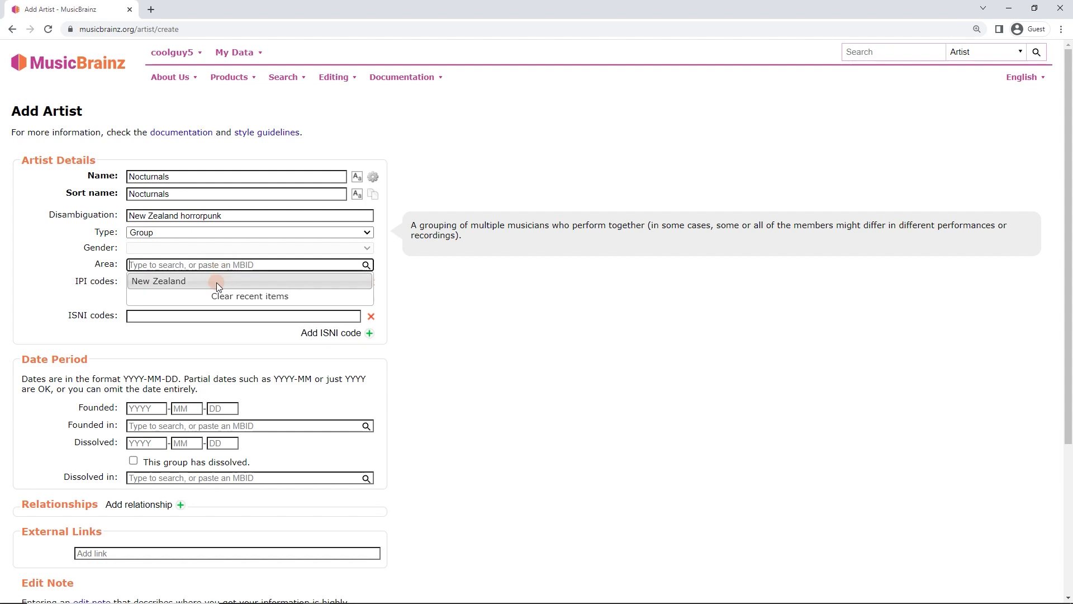
{"action": "left_click", "coordinate": [222, 294]}
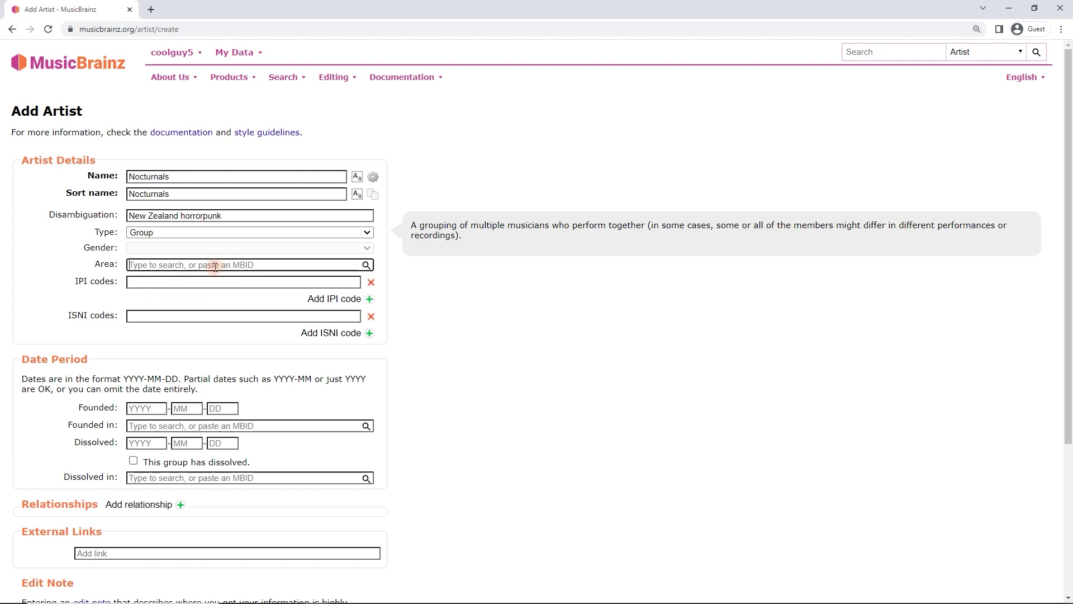
{"action": "type", "text": "new zea"}
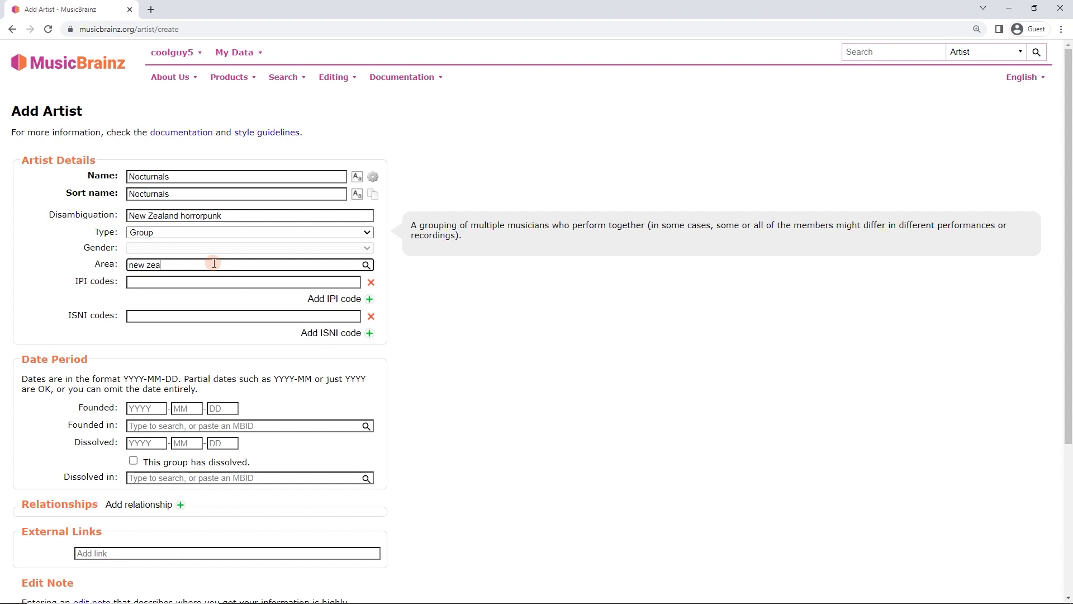
{"action": "type", "text": "land"}
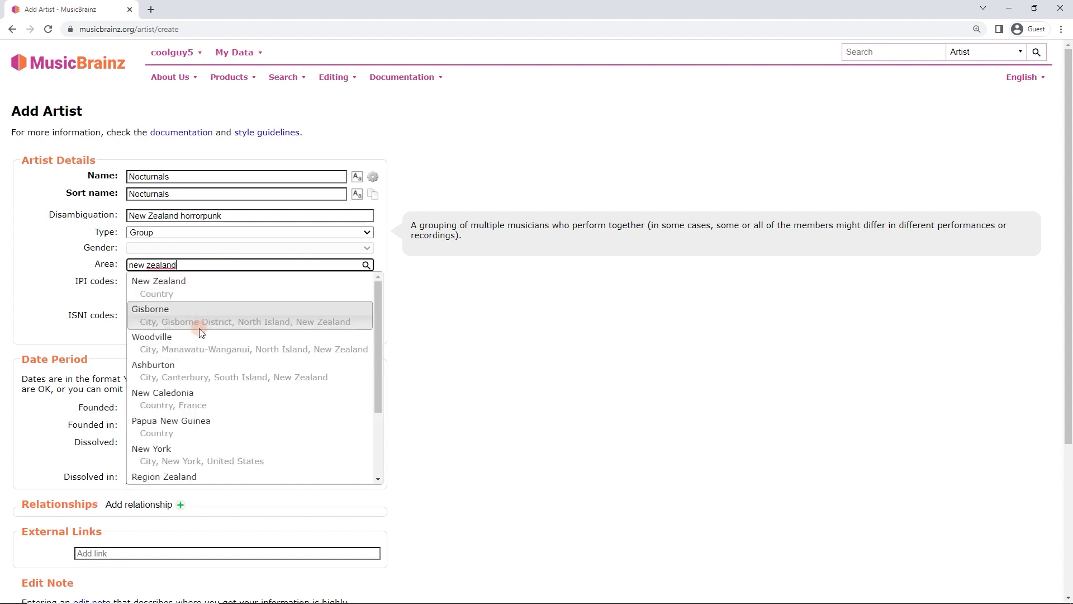
{"action": "scroll", "coordinate": [209, 390], "scroll_direction": "down", "scroll_amount": 2}
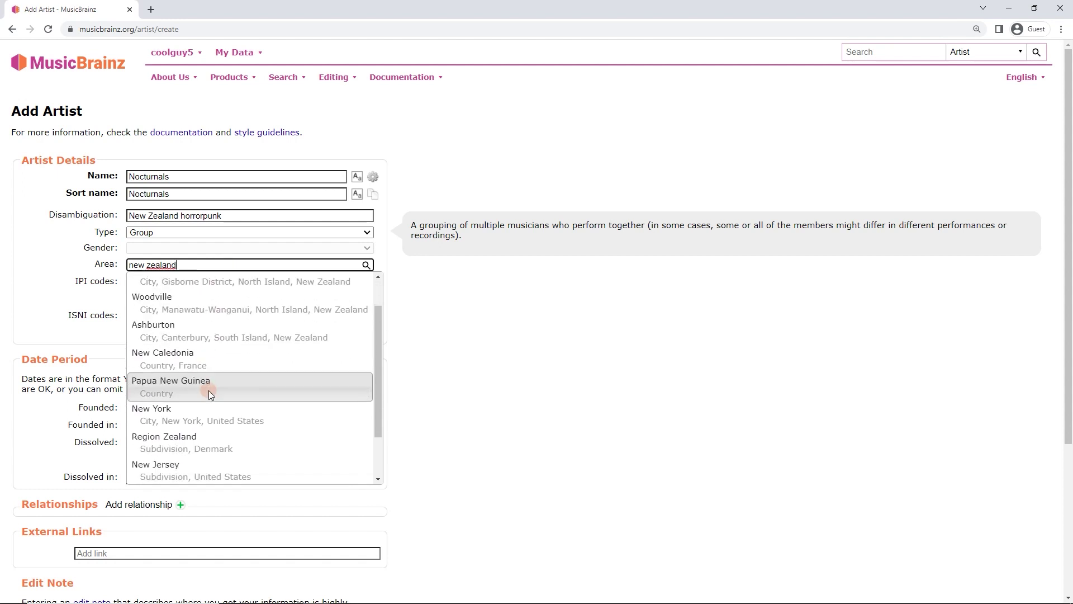
{"action": "scroll", "coordinate": [220, 358], "scroll_direction": "up", "scroll_amount": 2}
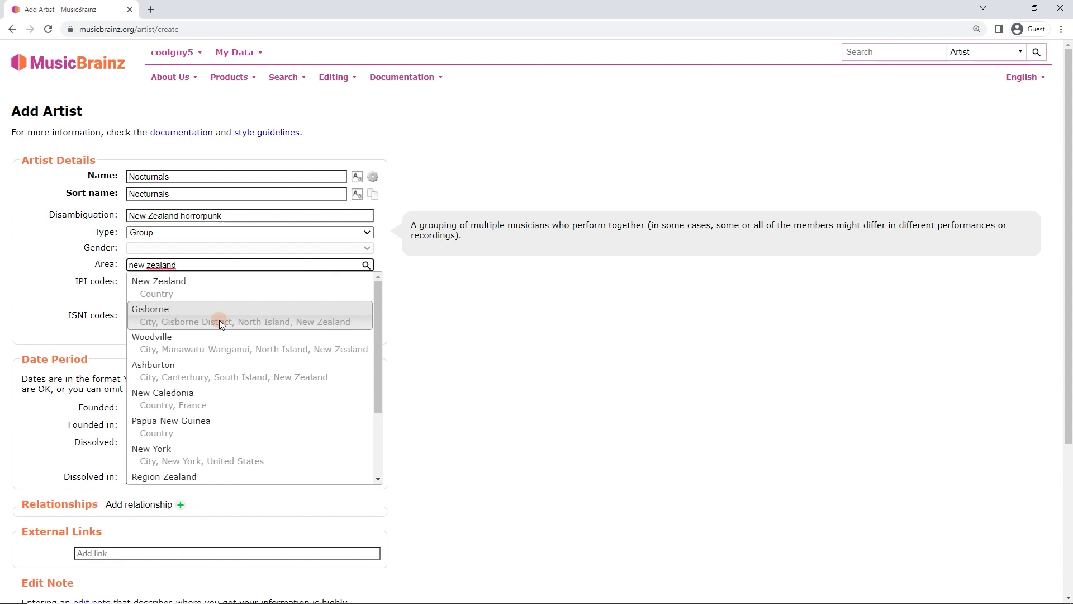
{"action": "left_click", "coordinate": [176, 288]}
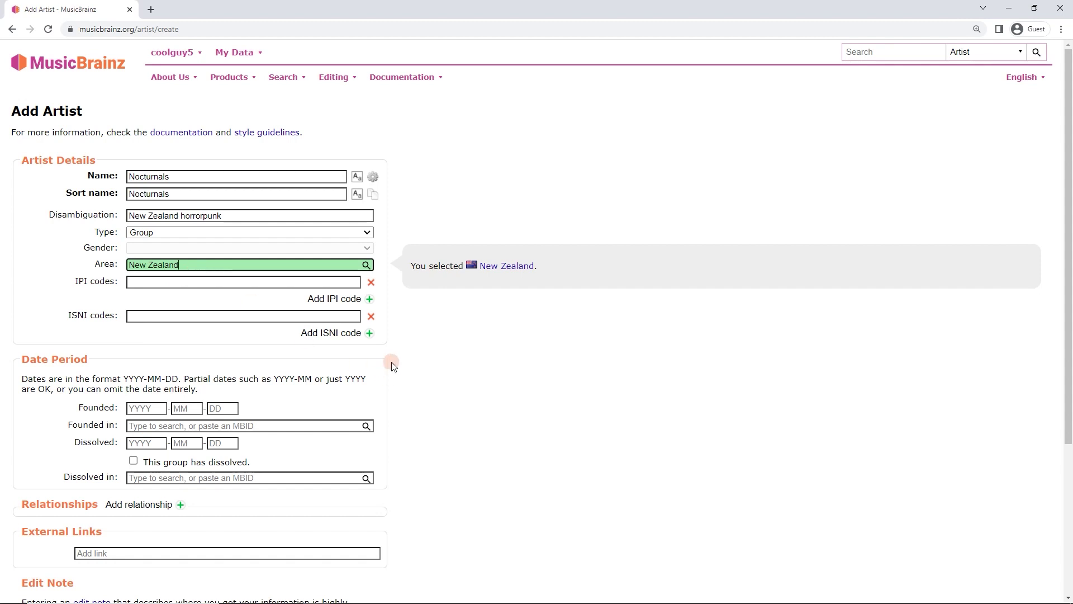
{"action": "scroll", "coordinate": [391, 366], "scroll_direction": "down", "scroll_amount": 1}
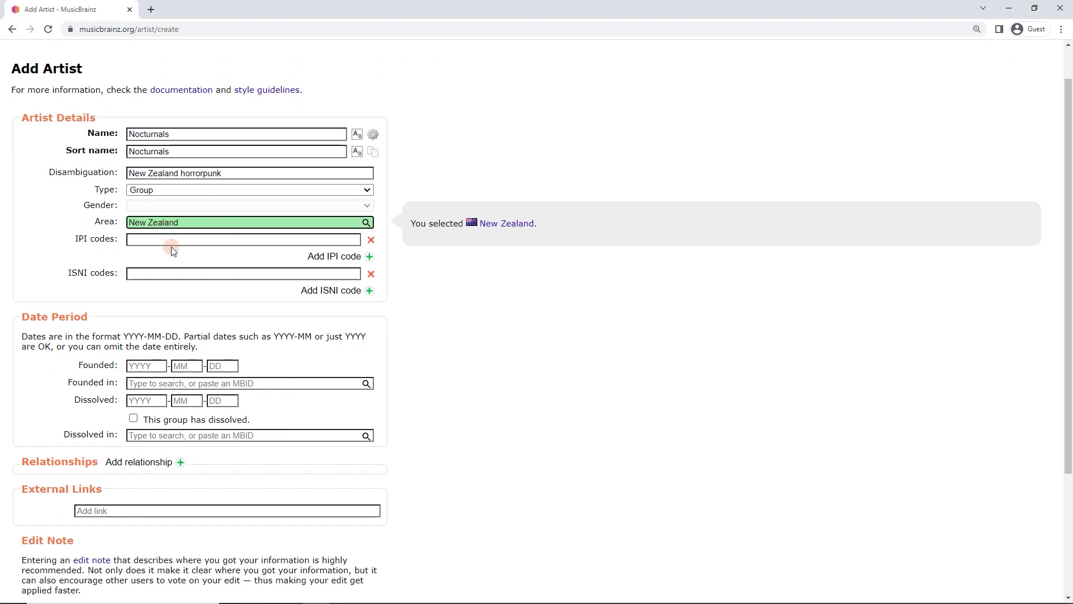
{"action": "left_click", "coordinate": [191, 382]}
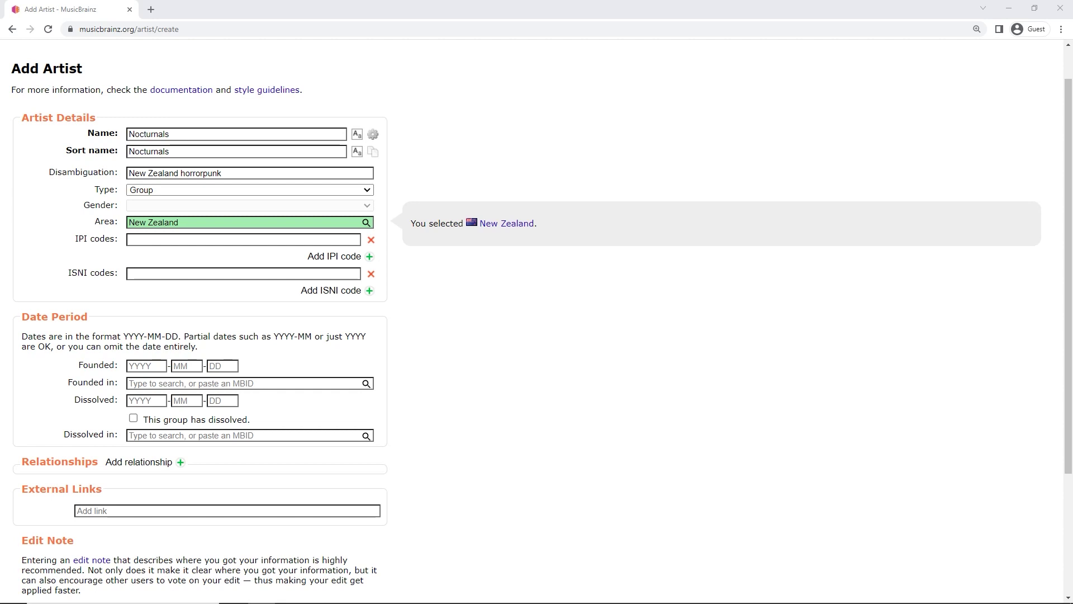
{"action": "left_click", "coordinate": [168, 384]}
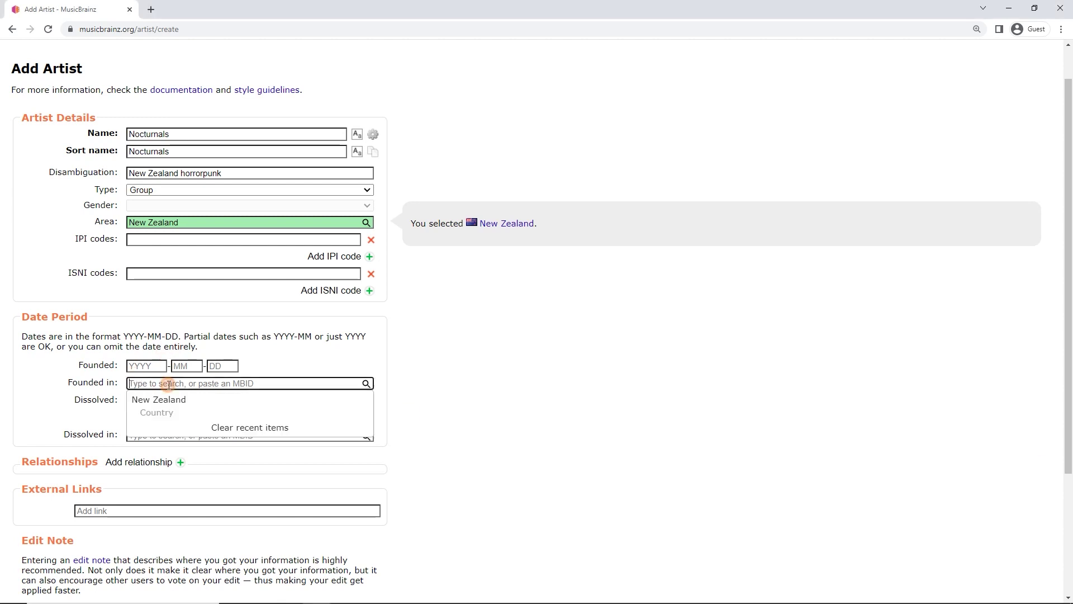
{"action": "left_click", "coordinate": [169, 384]}
{"action": "type", "text": "Dunedin"}
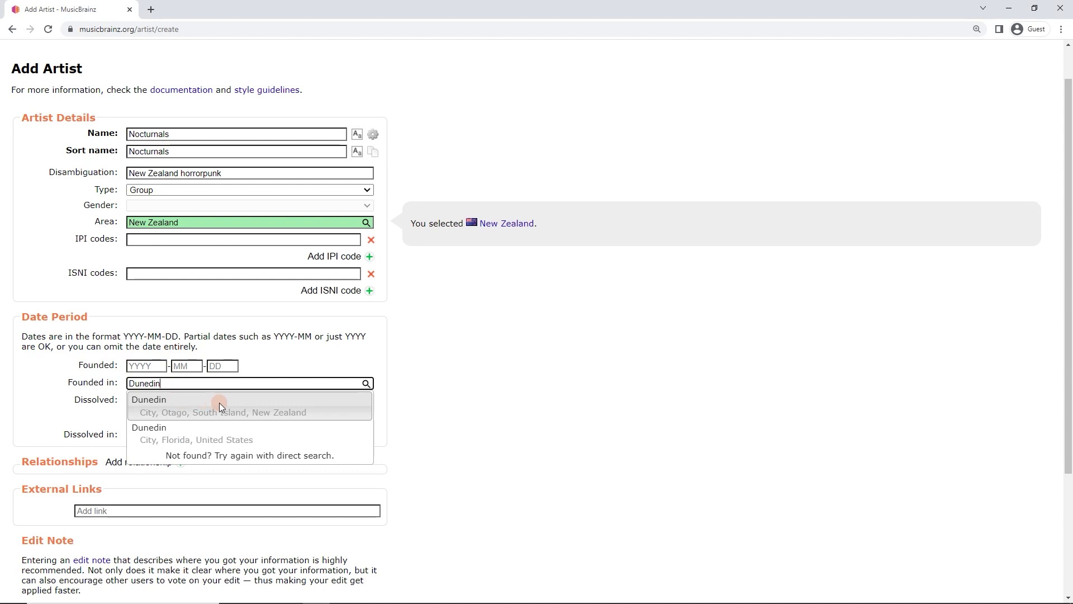
{"action": "left_click", "coordinate": [219, 403]}
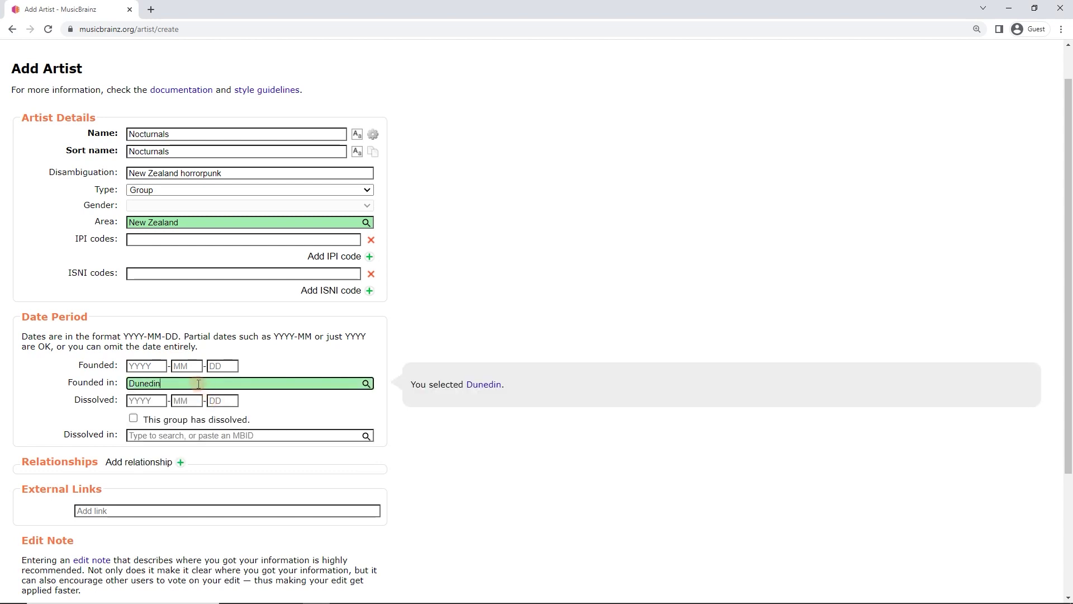
{"action": "left_click", "coordinate": [171, 385]}
{"action": "key", "text": "BackSpace"}
{"action": "left_click", "coordinate": [520, 295]}
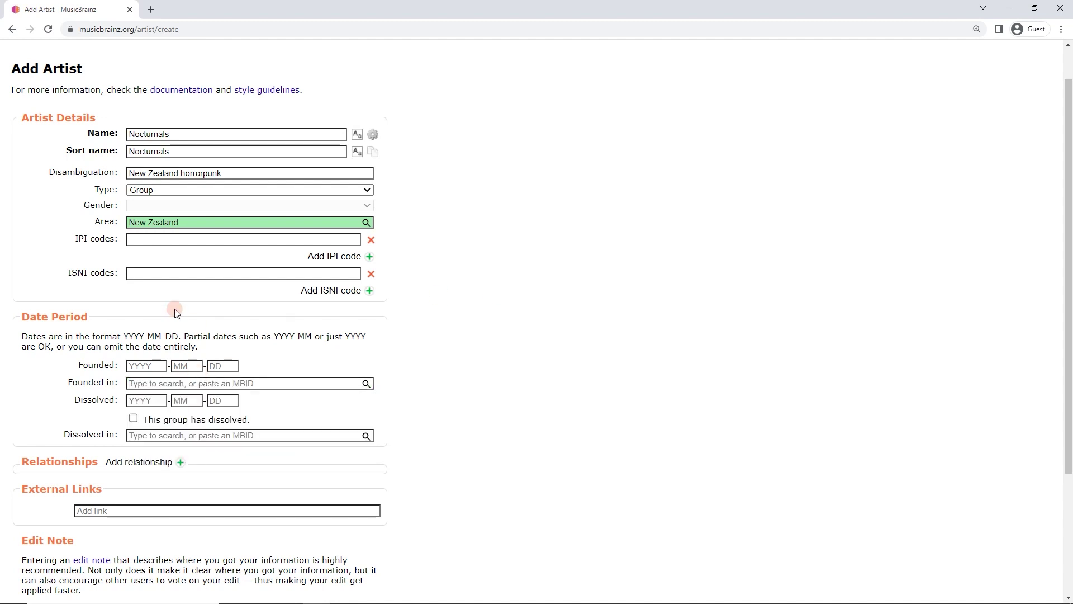
{"action": "left_click", "coordinate": [149, 274]}
{"action": "left_click", "coordinate": [137, 274]}
{"action": "left_click", "coordinate": [147, 242]}
{"action": "left_click", "coordinate": [360, 257]}
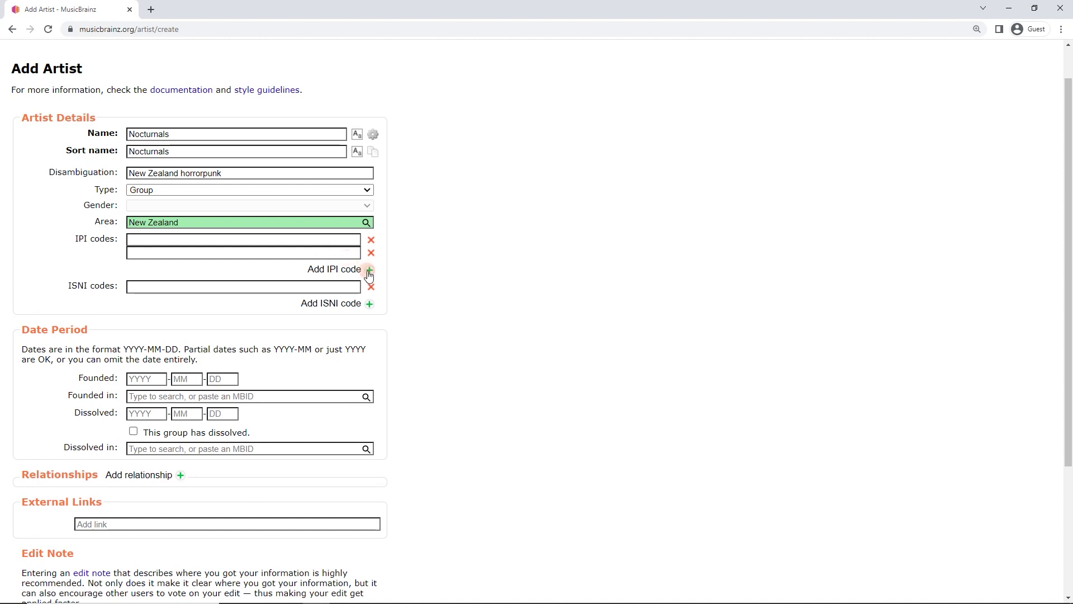
{"action": "left_click", "coordinate": [367, 270]}
{"action": "left_click", "coordinate": [369, 282]}
{"action": "left_click", "coordinate": [371, 280]}
{"action": "left_click", "coordinate": [370, 266]}
{"action": "left_click", "coordinate": [371, 253]}
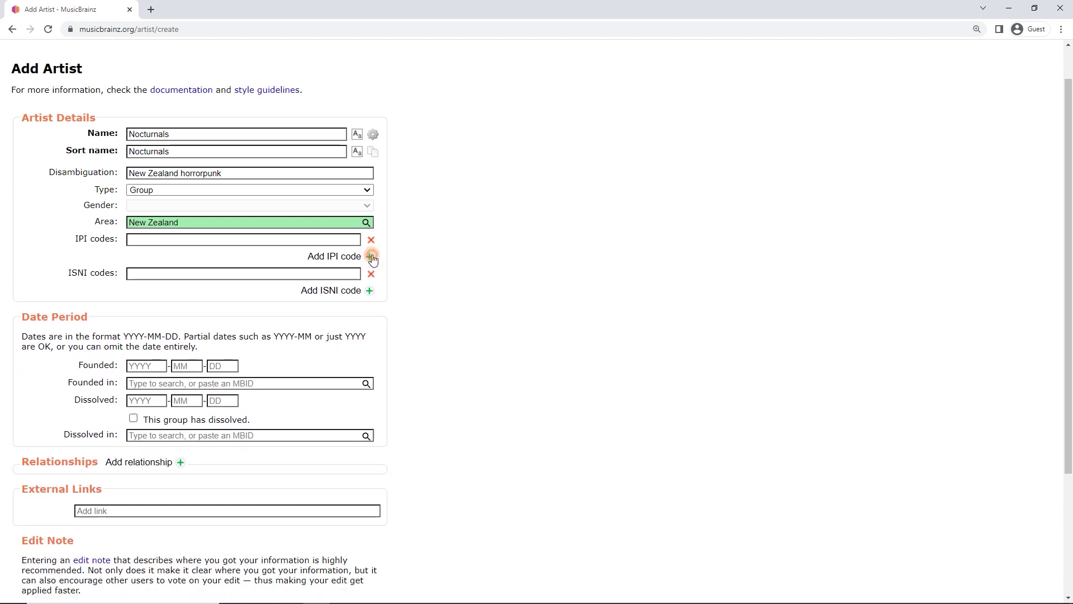
{"action": "left_click", "coordinate": [158, 364]}
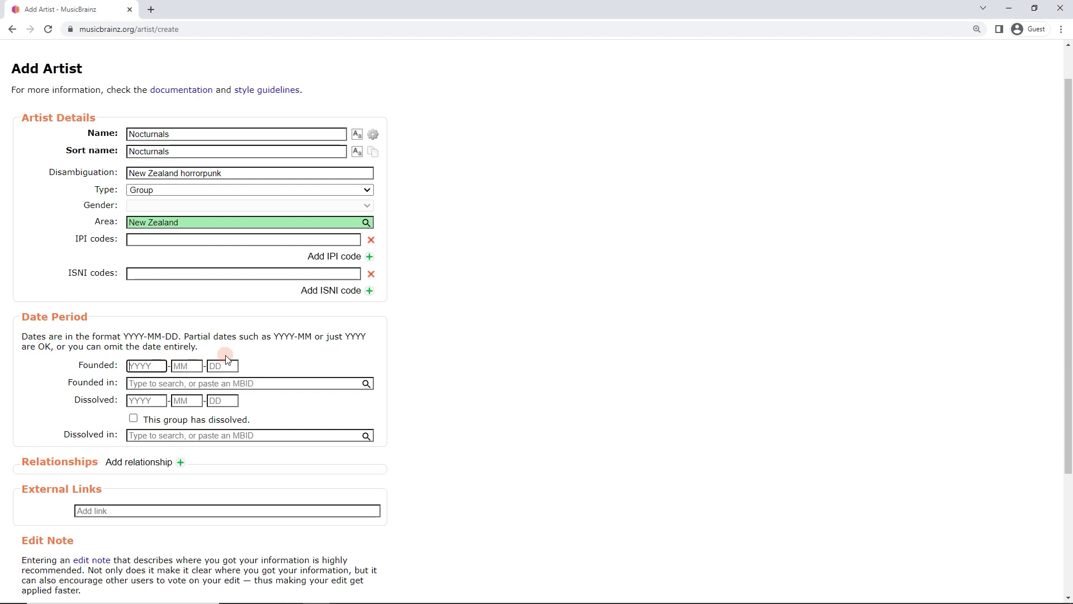
{"action": "type", "text": "200"}
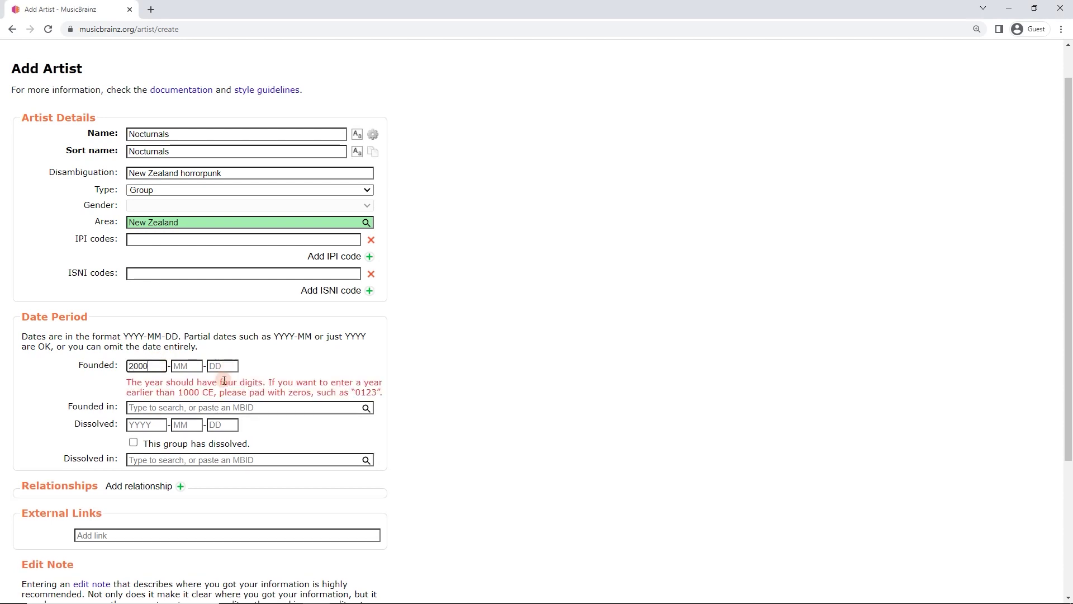
{"action": "type", "text": "0"}
{"action": "left_click", "coordinate": [204, 387]}
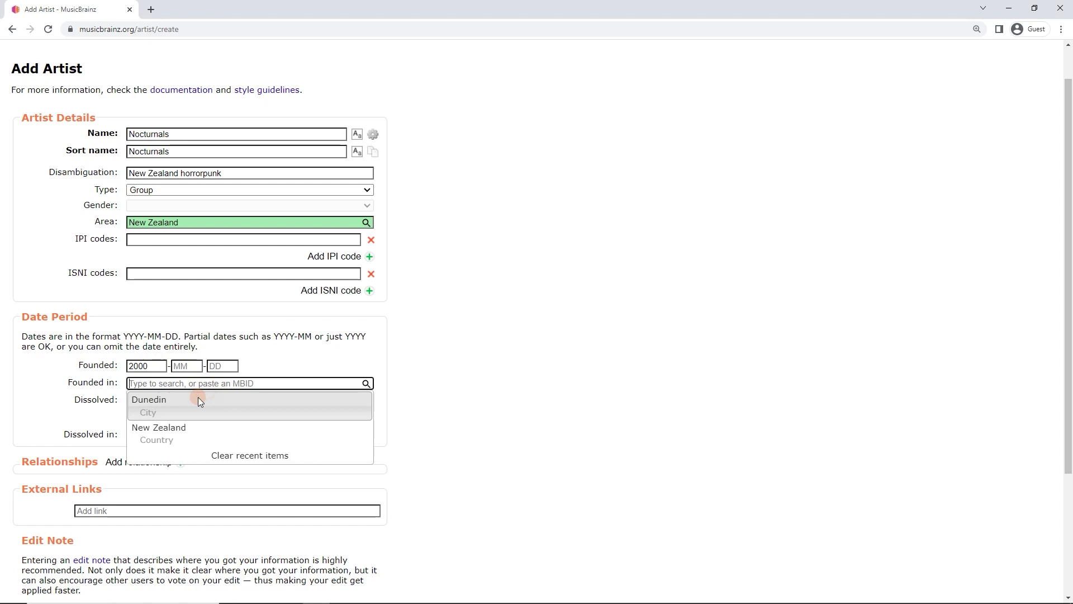
{"action": "left_click", "coordinate": [198, 396]}
{"action": "left_click", "coordinate": [166, 436]}
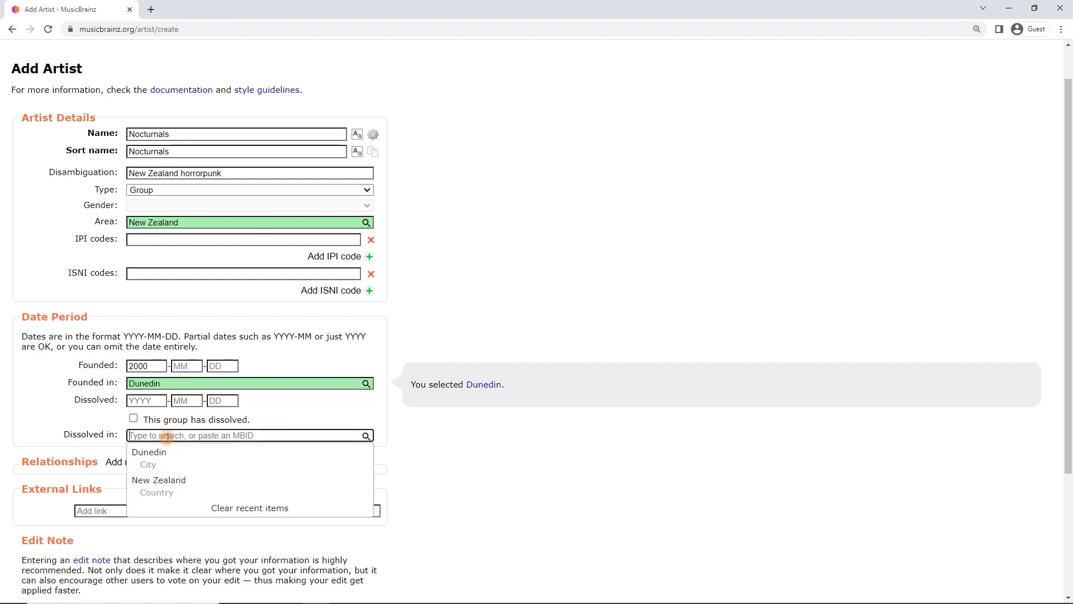
{"action": "left_click", "coordinate": [169, 453]}
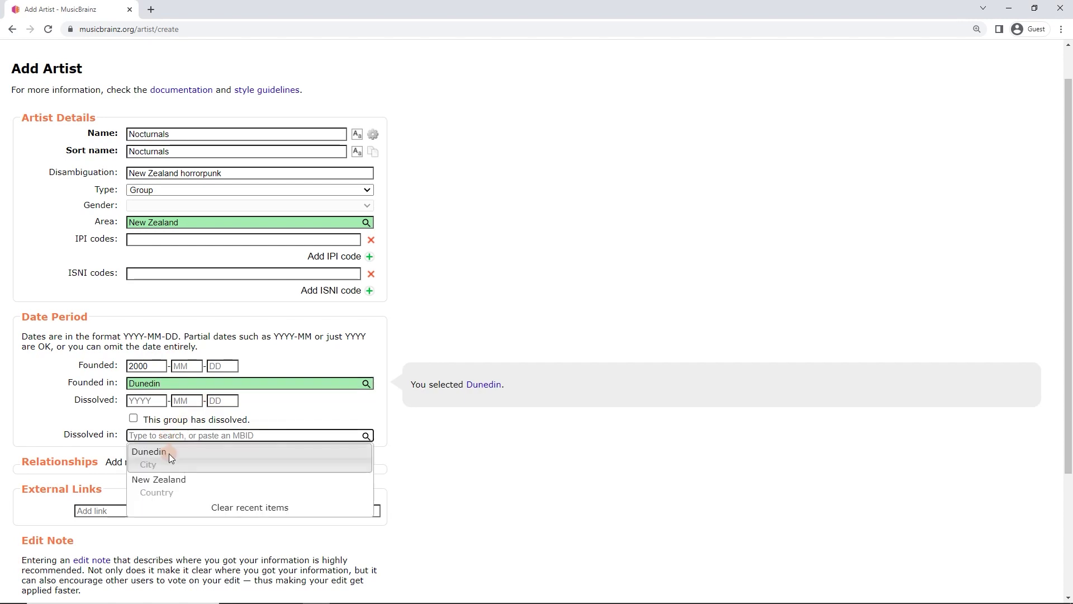
{"action": "left_click", "coordinate": [152, 401]}
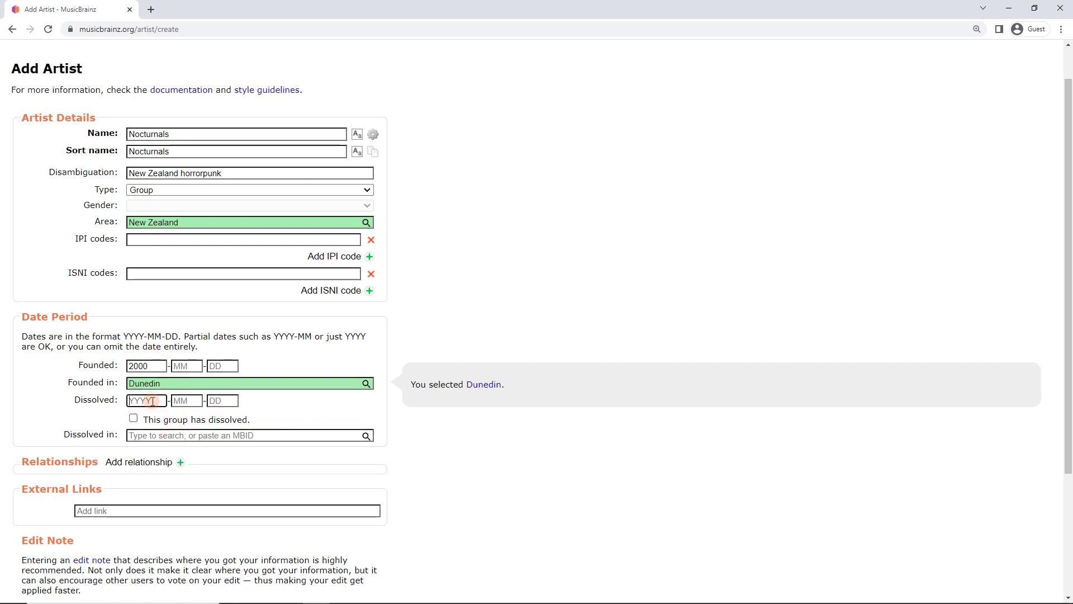
{"action": "type", "text": "2001"}
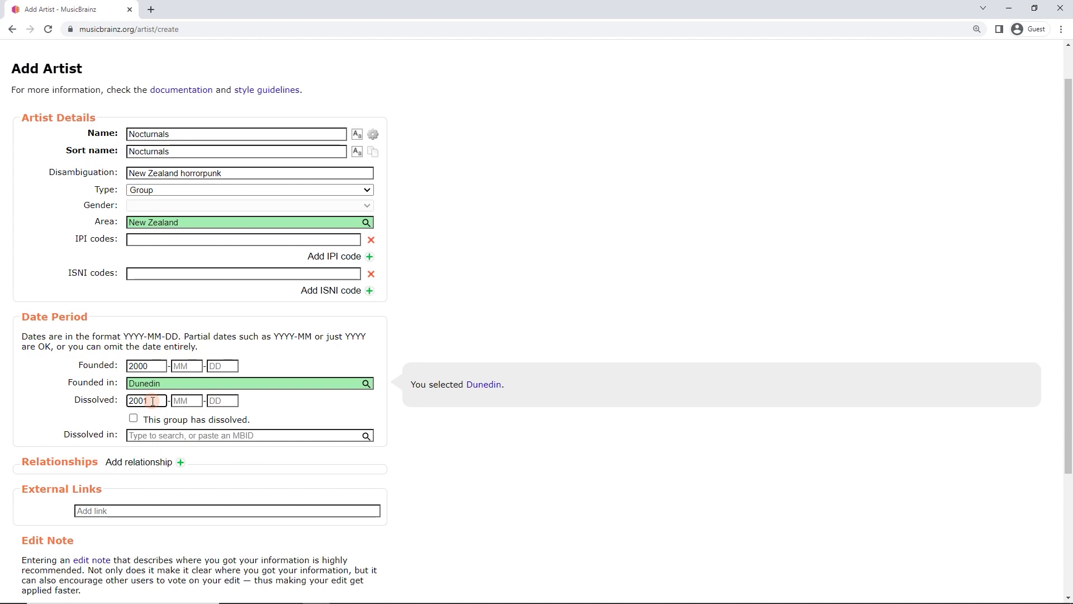
{"action": "left_click", "coordinate": [170, 439]}
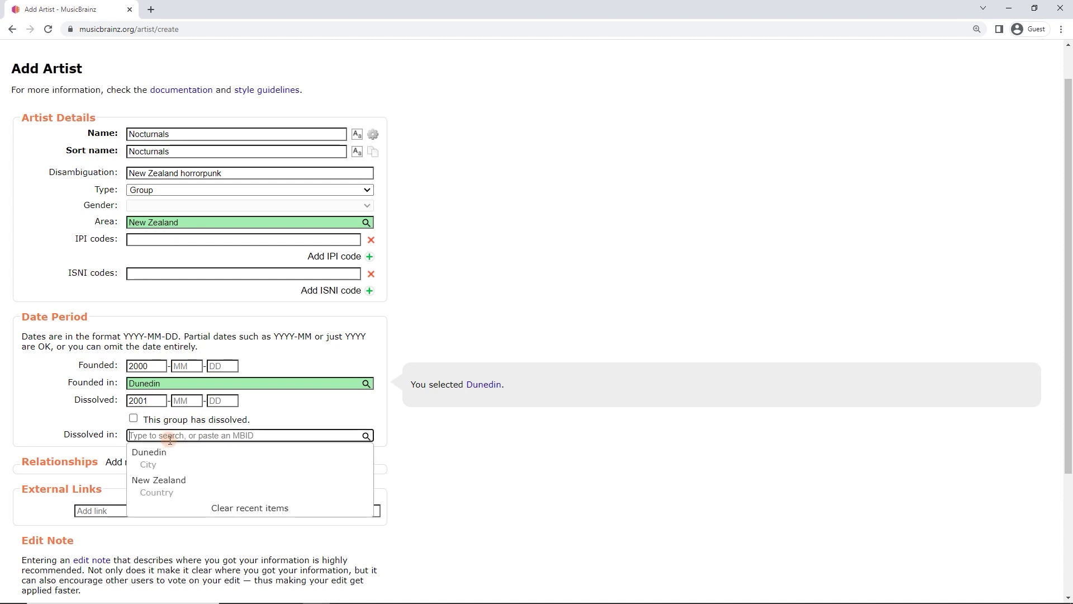
{"action": "type", "text": "otago"}
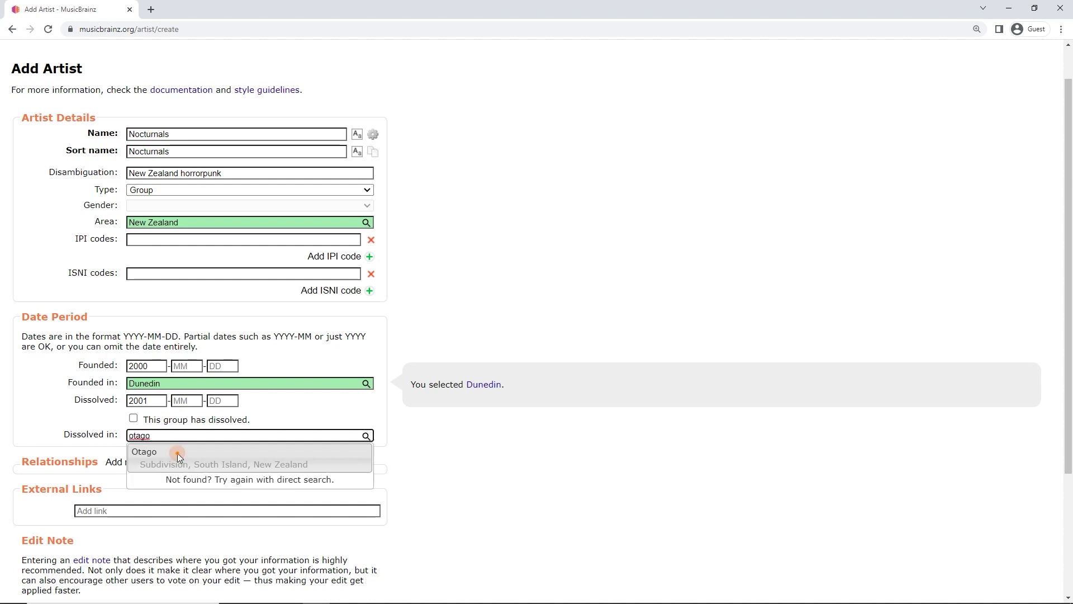
{"action": "left_click", "coordinate": [177, 453]}
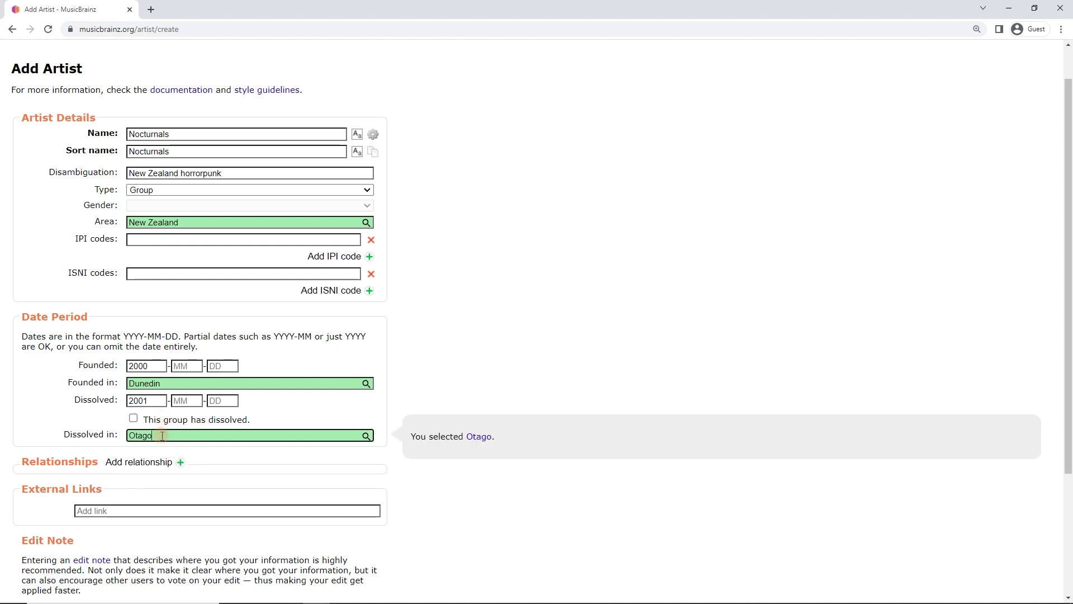
{"action": "left_click_drag", "start_coordinate": [162, 436], "coordinate": [127, 435]}
{"action": "key", "text": "BackSpace"}
{"action": "left_click_drag", "start_coordinate": [162, 400], "coordinate": [99, 387]}
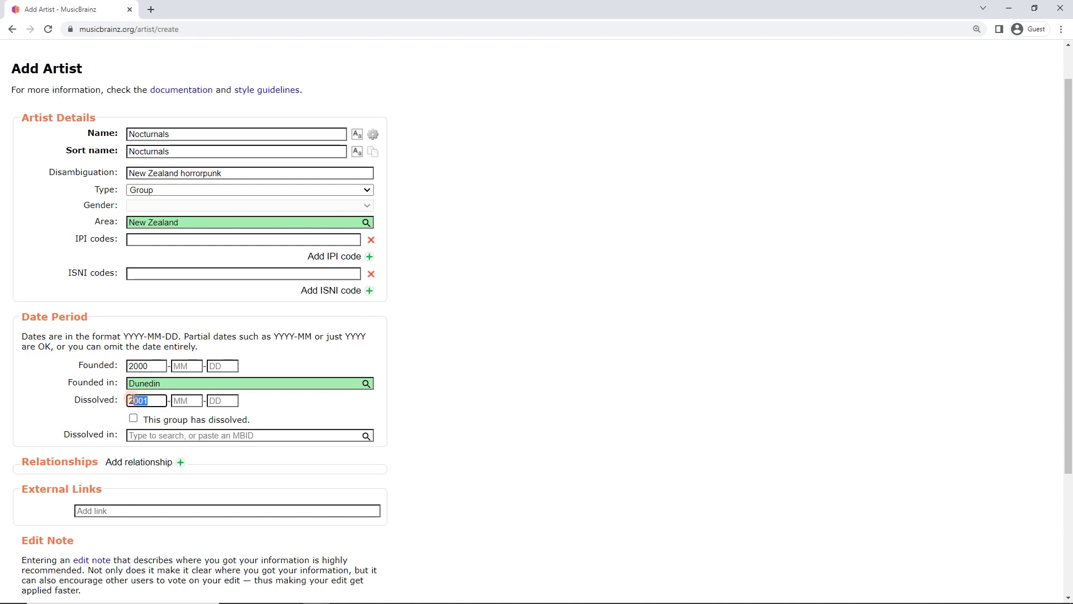
{"action": "key", "text": "BackSpace"}
{"action": "key", "text": "BackSpace"}
{"action": "left_click_drag", "start_coordinate": [162, 366], "coordinate": [127, 365]}
{"action": "key", "text": "BackSpace"}
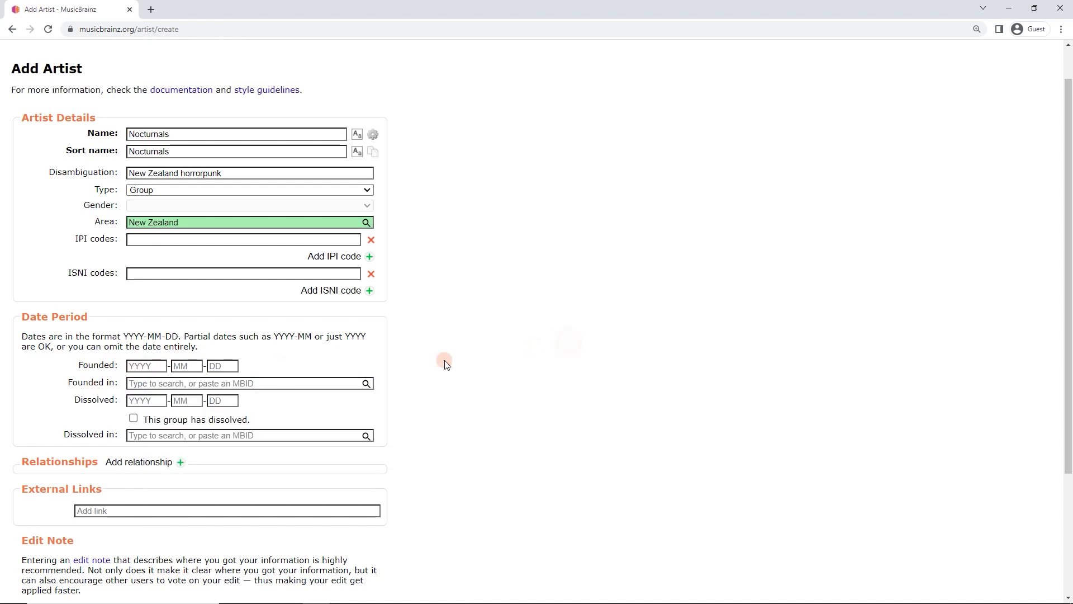
Step: Add a test relationship by searching 'bob' and choosing Bob Dylan as the related artist
{"action": "scroll", "coordinate": [391, 369], "scroll_direction": "down", "scroll_amount": 2}
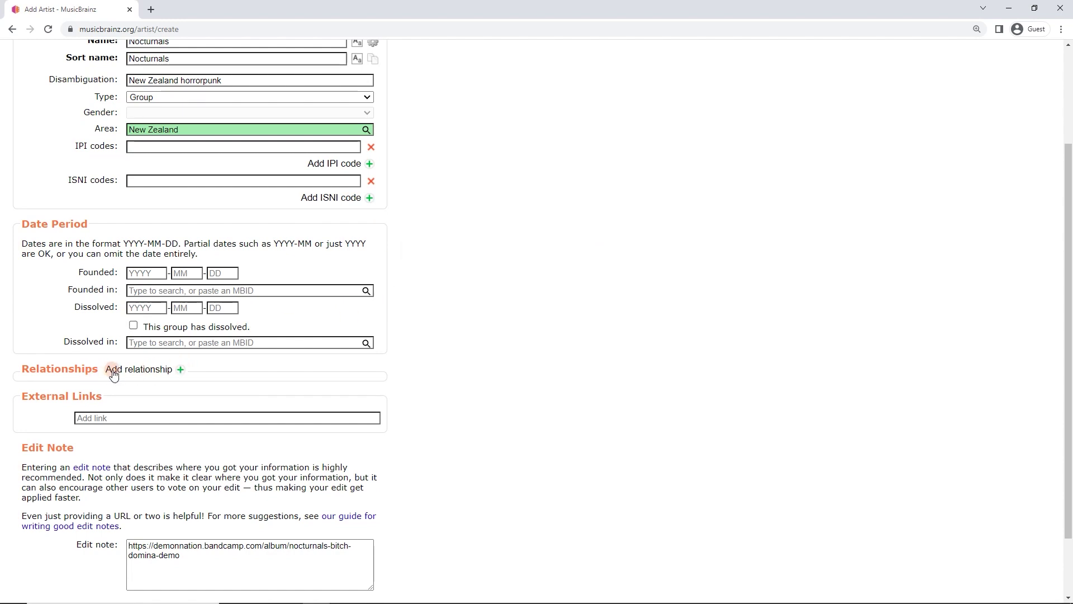
{"action": "left_click", "coordinate": [171, 370]}
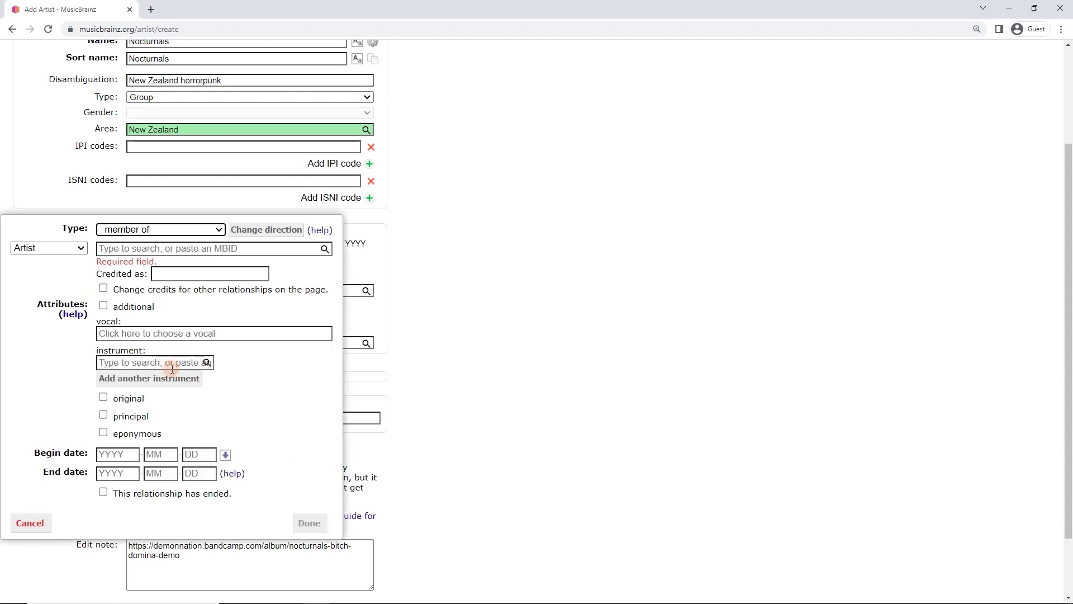
{"action": "left_click", "coordinate": [124, 251]}
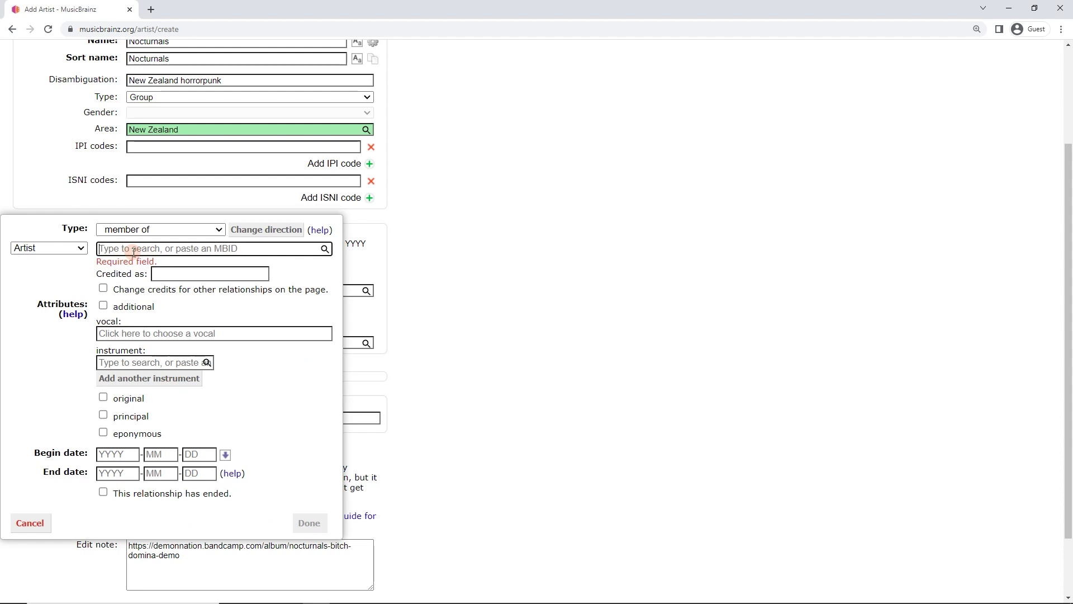
{"action": "type", "text": "bob"}
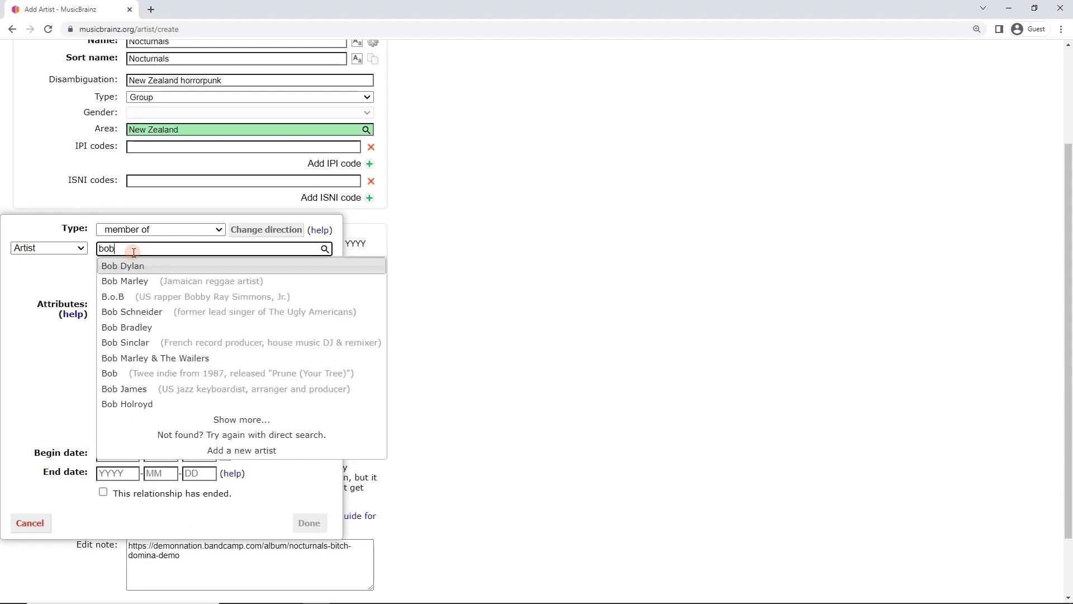
{"action": "left_click", "coordinate": [134, 267]}
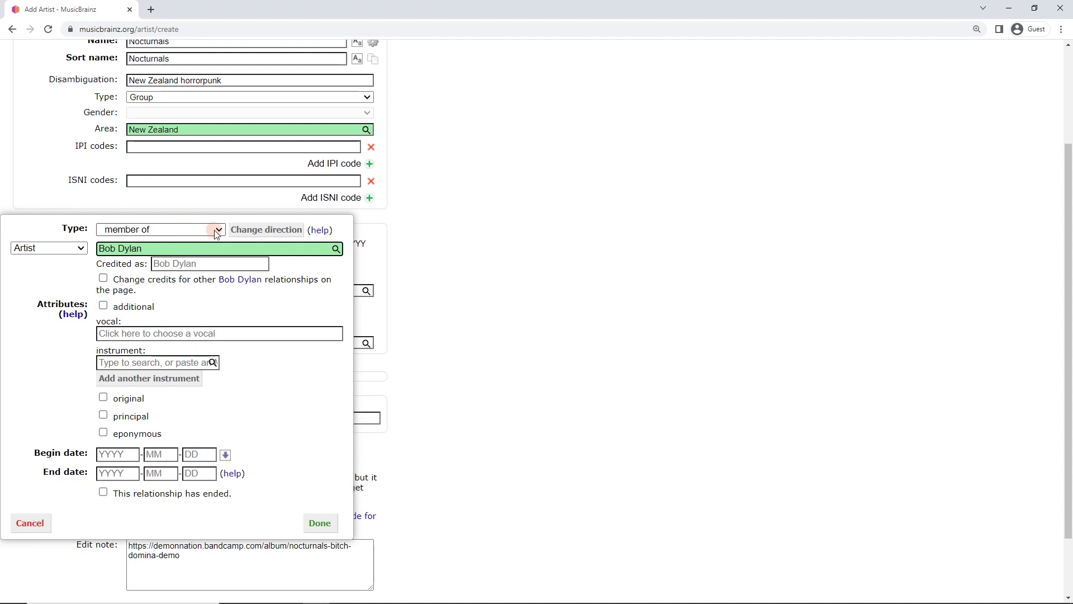
Step: Reverse it so Bob Dylan is a member, confirm it, then remove it again
{"action": "left_click", "coordinate": [246, 230]}
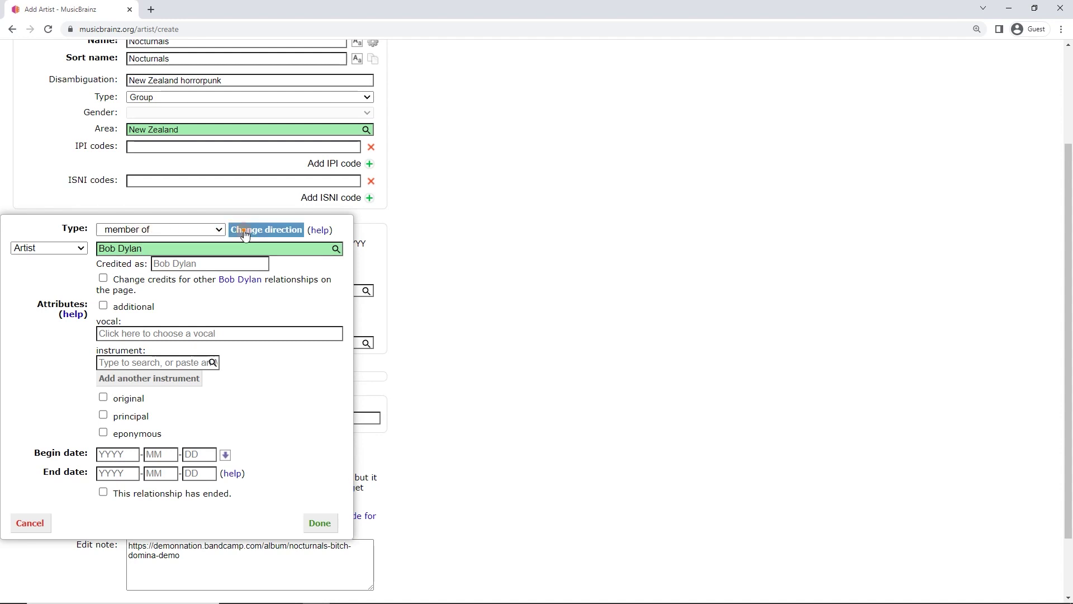
{"action": "left_click", "coordinate": [138, 249]}
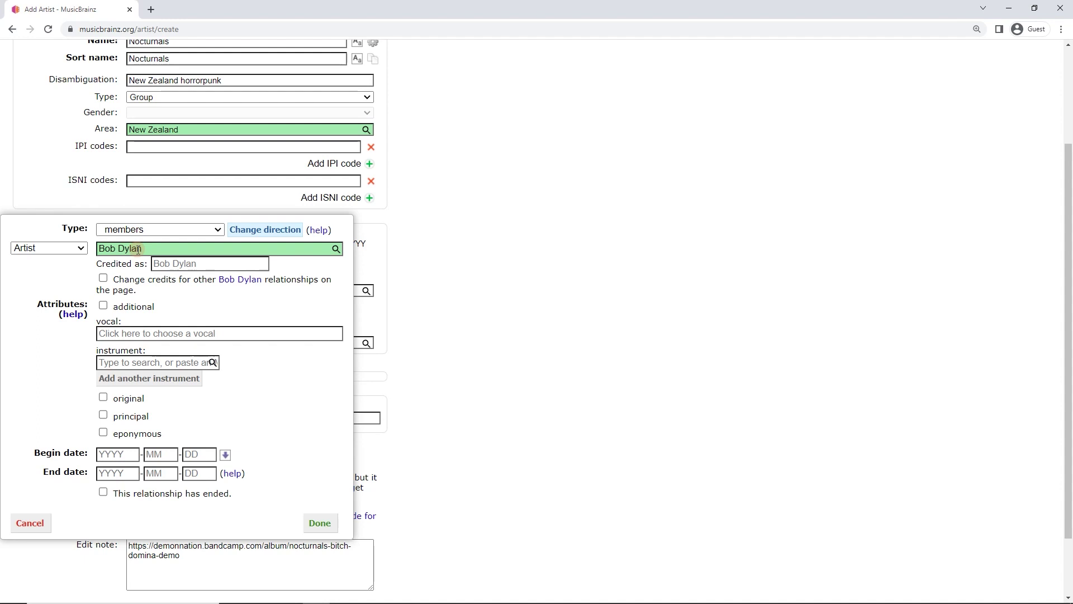
{"action": "left_click", "coordinate": [167, 251]}
{"action": "left_click", "coordinate": [319, 522]}
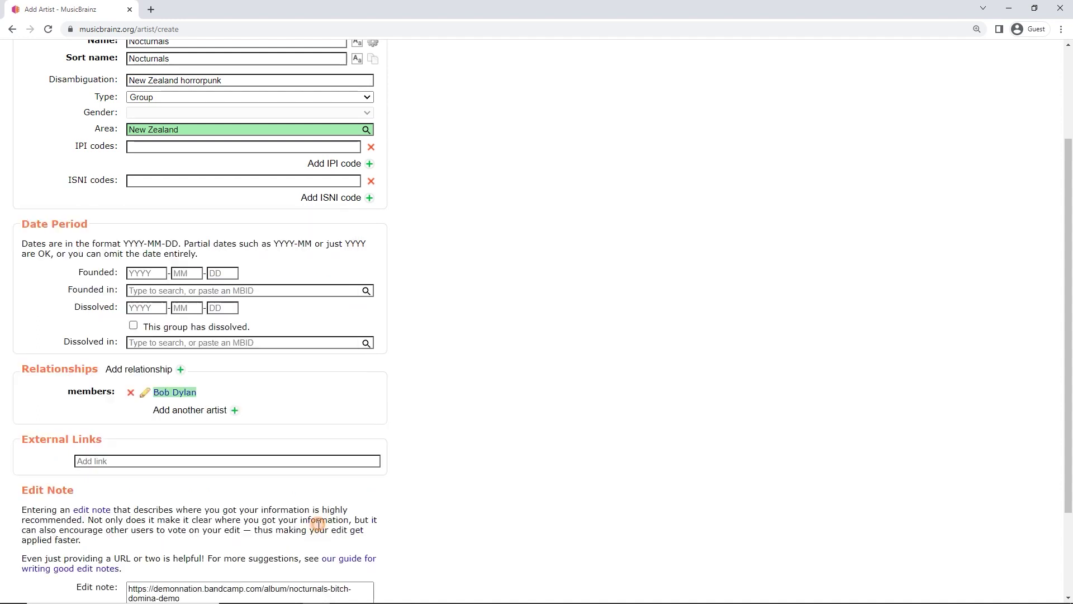
{"action": "left_click", "coordinate": [131, 394]}
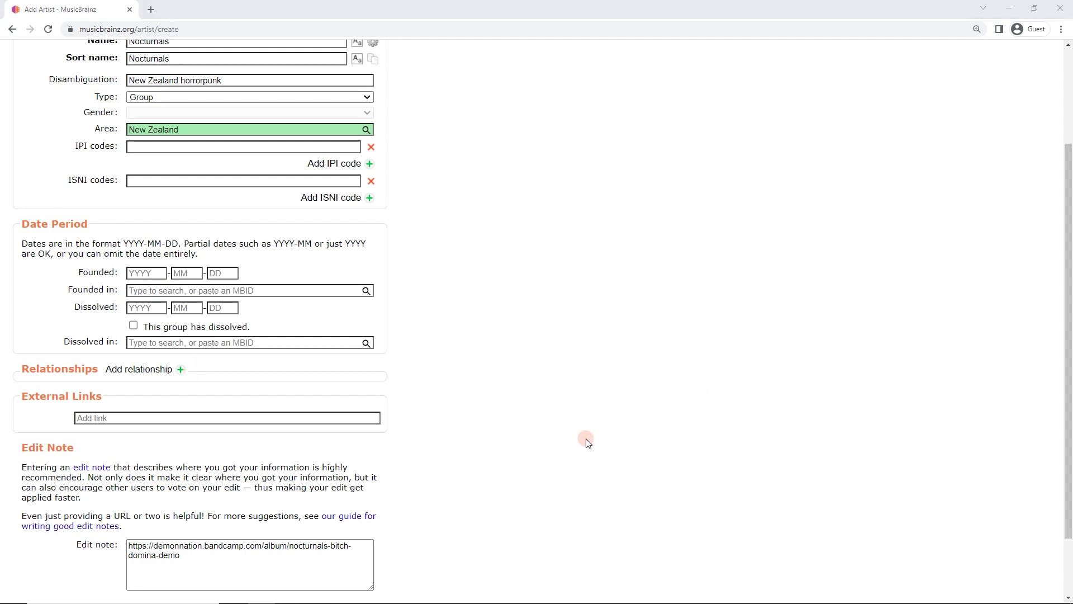
{"action": "left_click", "coordinate": [410, 386]}
{"action": "scroll", "coordinate": [373, 426], "scroll_direction": "down", "scroll_amount": 1}
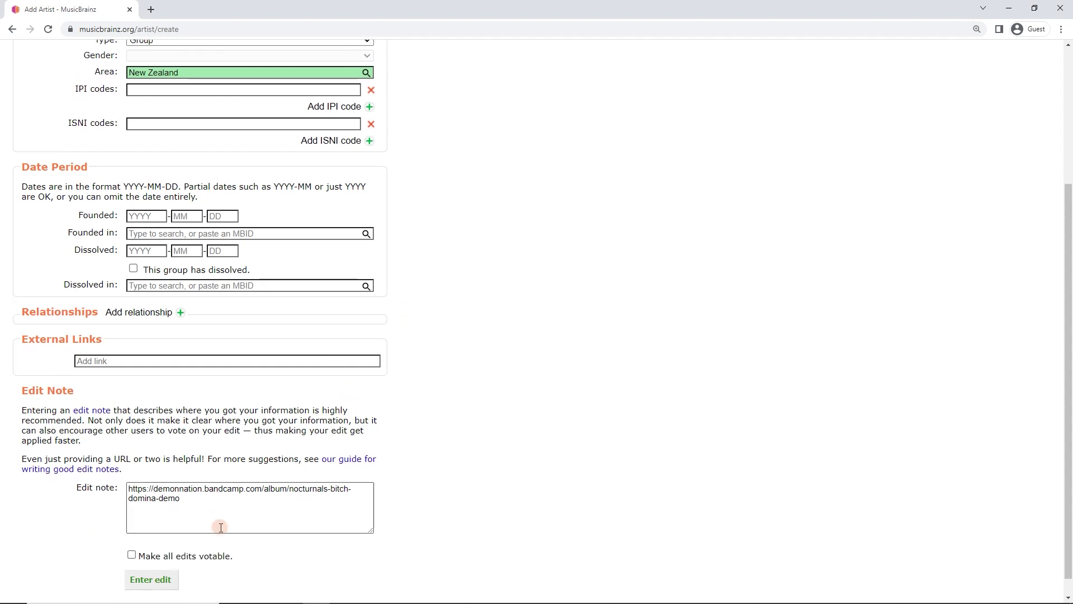
{"action": "left_click_drag", "start_coordinate": [190, 501], "coordinate": [128, 487]}
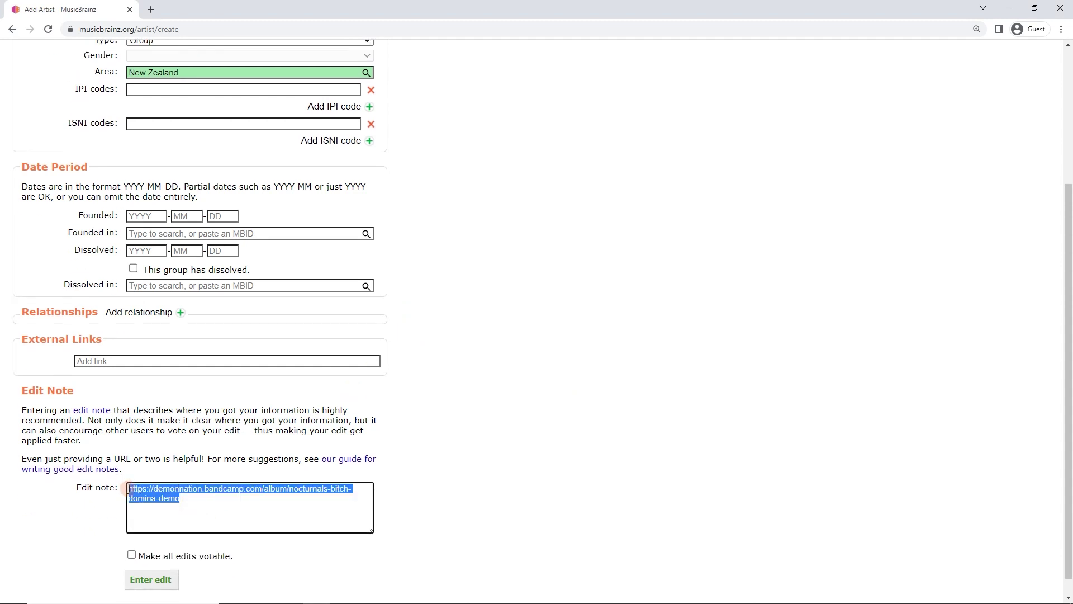
{"action": "left_click", "coordinate": [204, 503]}
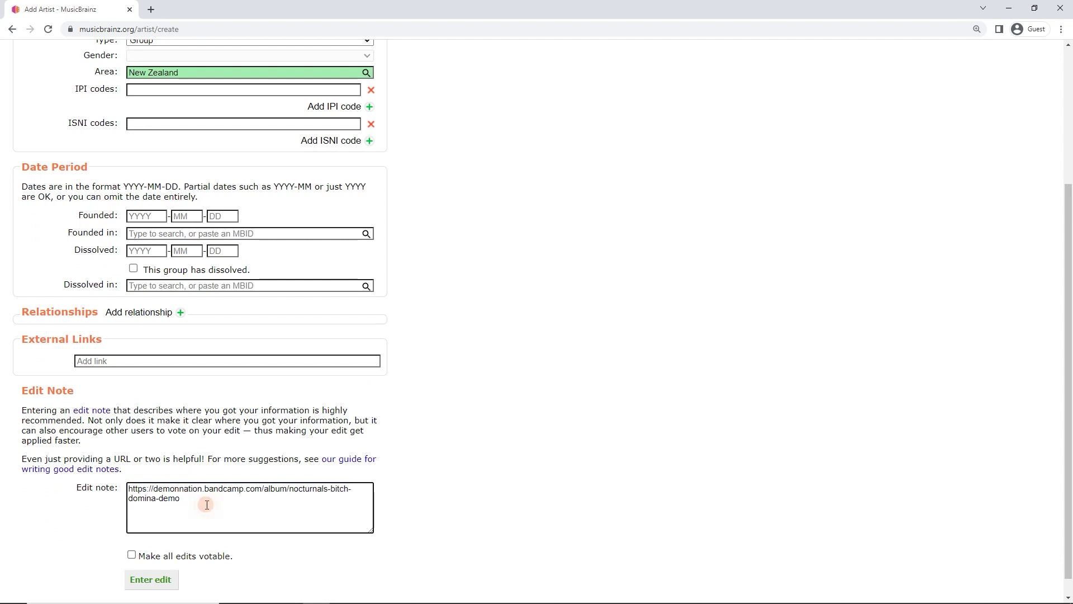
{"action": "left_click_drag", "start_coordinate": [202, 488], "coordinate": [154, 489]}
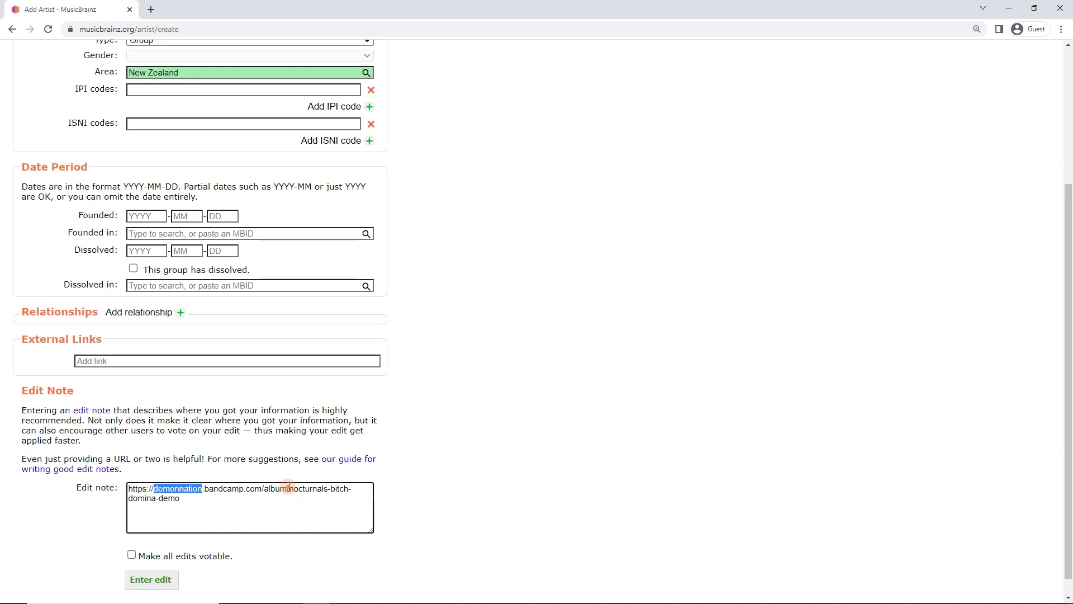
{"action": "left_click_drag", "start_coordinate": [288, 488], "coordinate": [296, 505]}
{"action": "left_click", "coordinate": [296, 505]}
{"action": "key", "text": "ctrl+a"}
{"action": "key", "text": "ctrl+c"}
{"action": "left_click", "coordinate": [151, 360]}
{"action": "key", "text": "ctrl+v"}
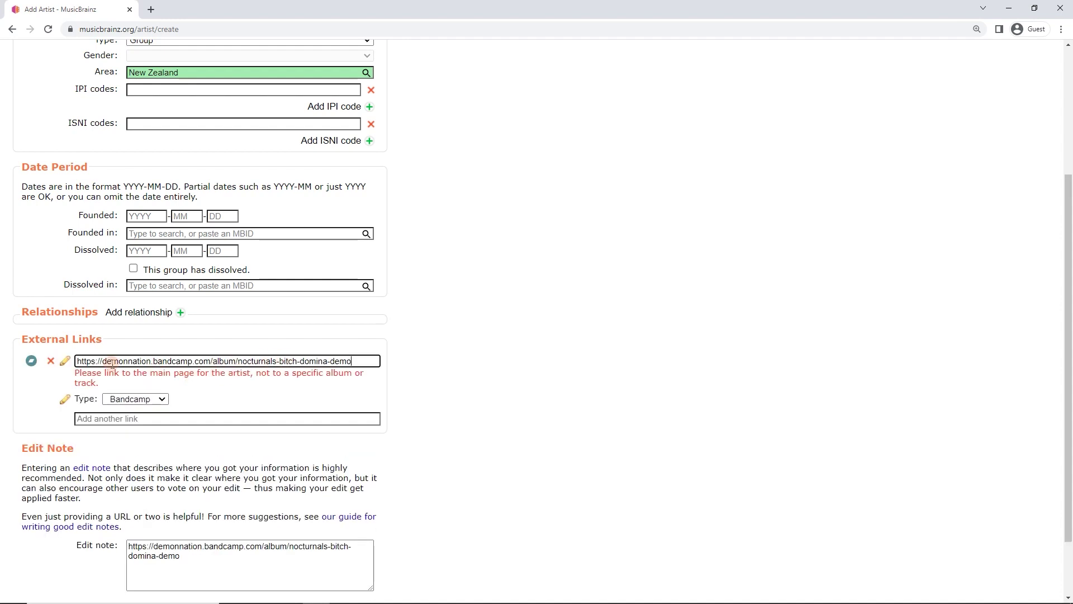
{"action": "left_click", "coordinate": [51, 362]}
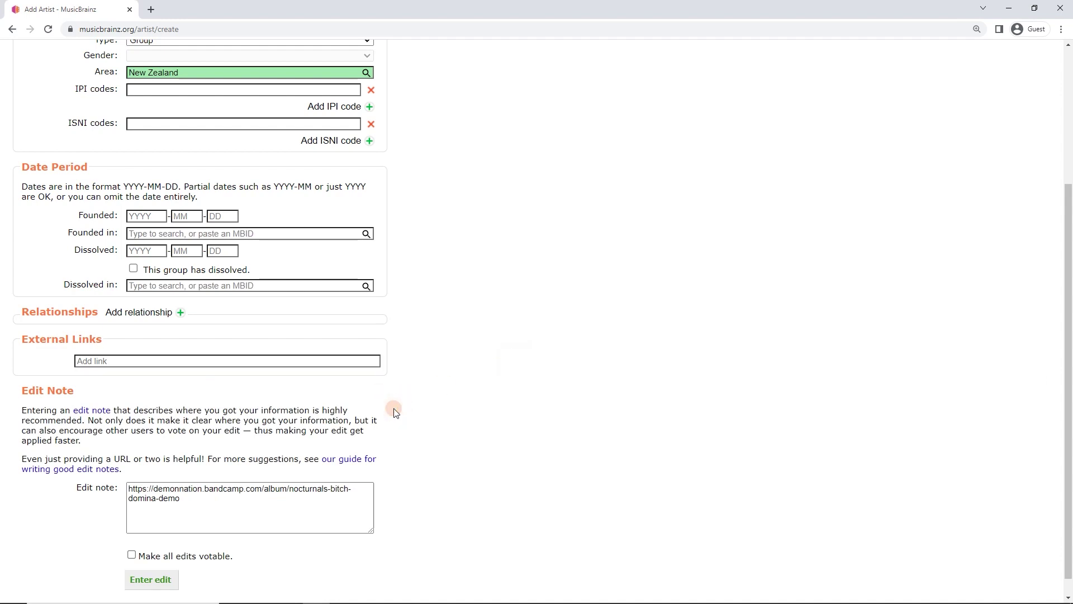
{"action": "left_click", "coordinate": [87, 361]}
{"action": "type", "text": "ww"}
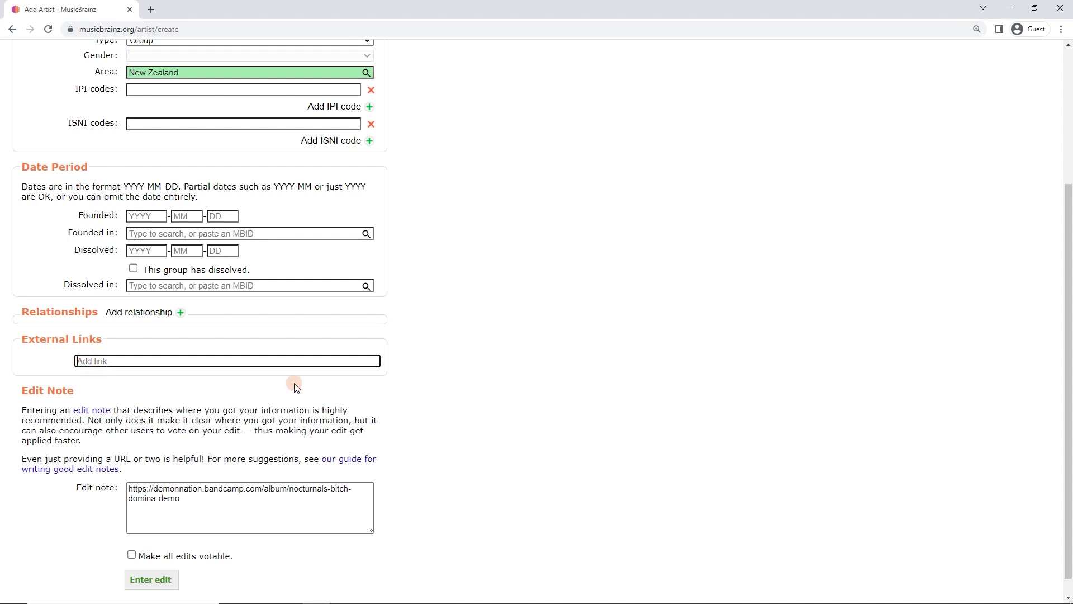
{"action": "type", "text": "."}
{"action": "key", "text": "BackSpace"}
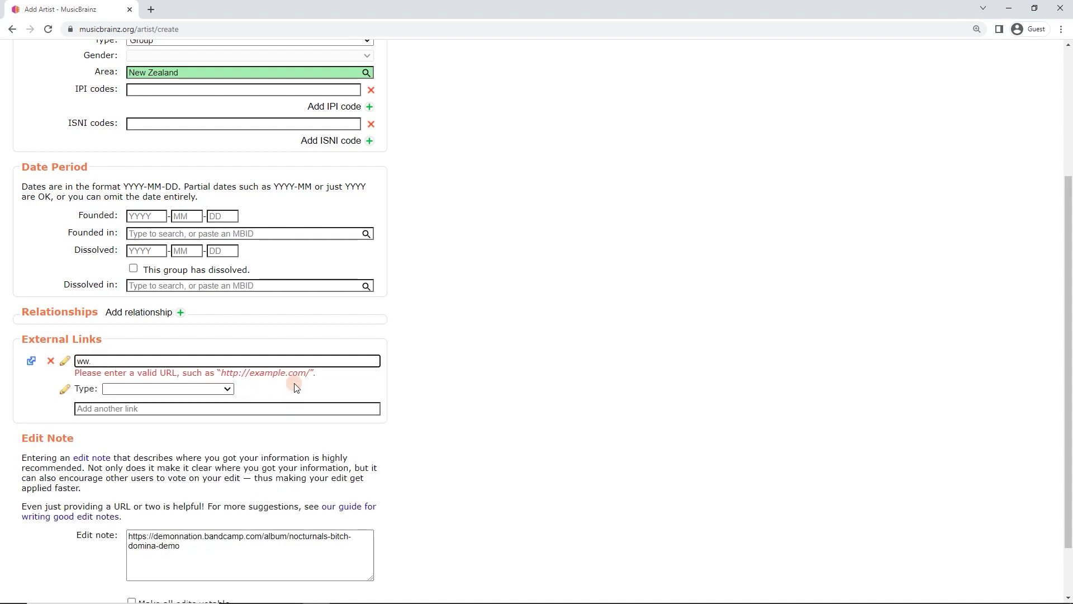
{"action": "type", "text": "w.homepage.com"}
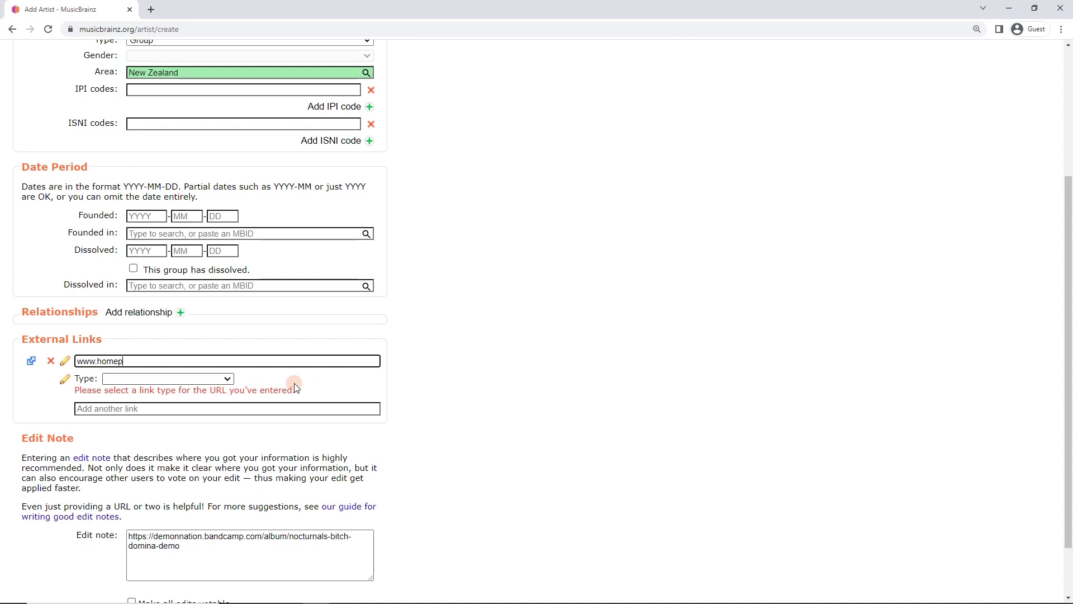
{"action": "left_click", "coordinate": [502, 366]}
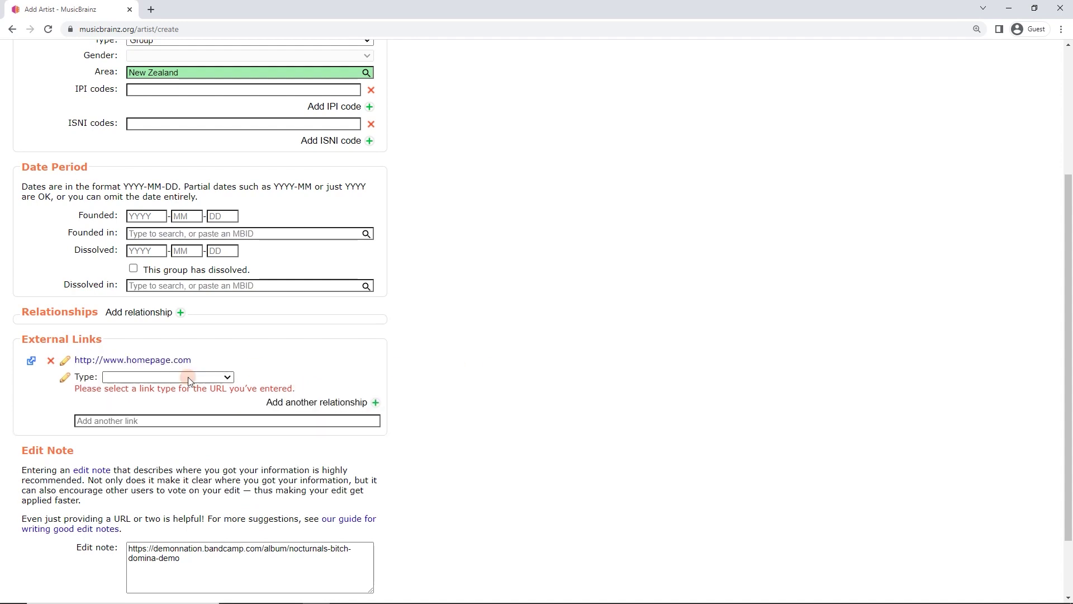
{"action": "left_click", "coordinate": [188, 377]}
{"action": "scroll", "coordinate": [180, 377], "scroll_direction": "down", "scroll_amount": 2}
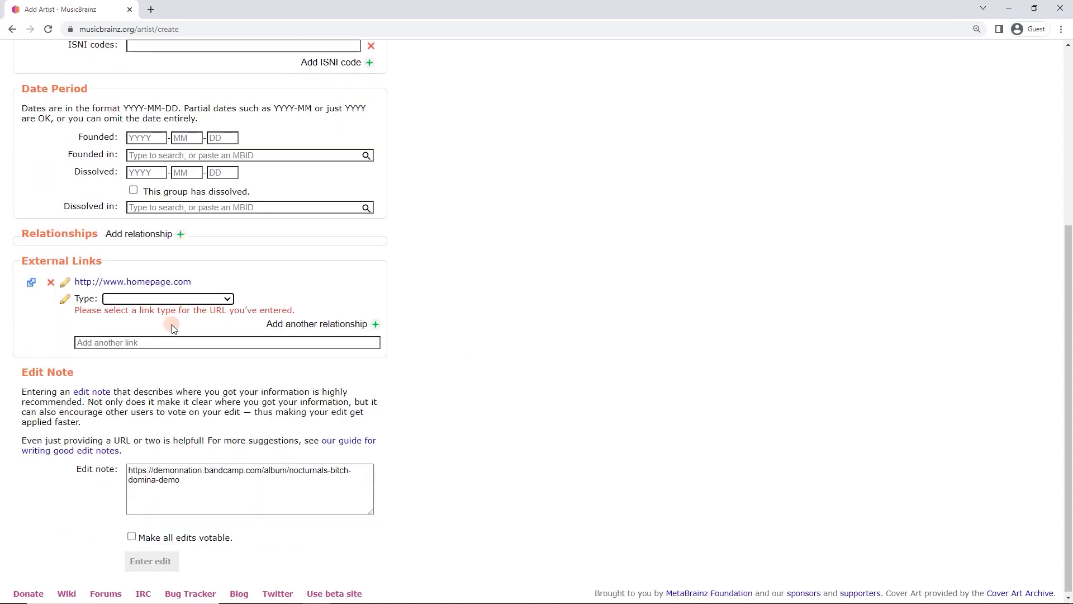
{"action": "left_click", "coordinate": [165, 301]}
{"action": "left_click", "coordinate": [160, 320]}
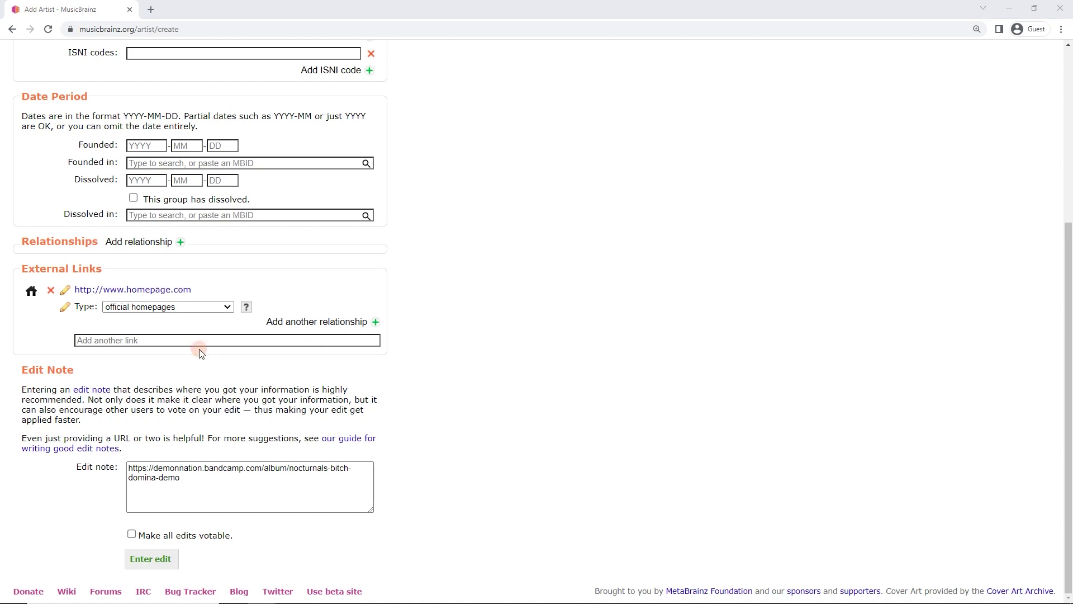
{"action": "left_click", "coordinate": [178, 342]}
{"action": "key", "text": "ctrl+v"}
{"action": "left_click", "coordinate": [518, 353]}
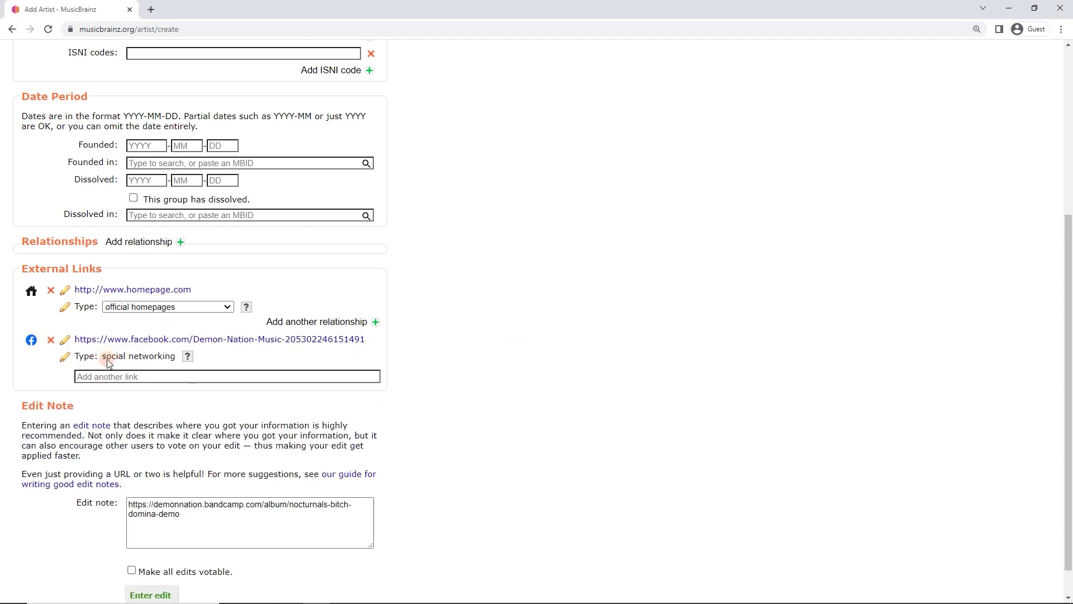
{"action": "left_click_drag", "start_coordinate": [82, 362], "coordinate": [170, 361]}
{"action": "left_click", "coordinate": [162, 362]}
{"action": "left_click", "coordinate": [93, 308]}
{"action": "left_click", "coordinate": [51, 290]}
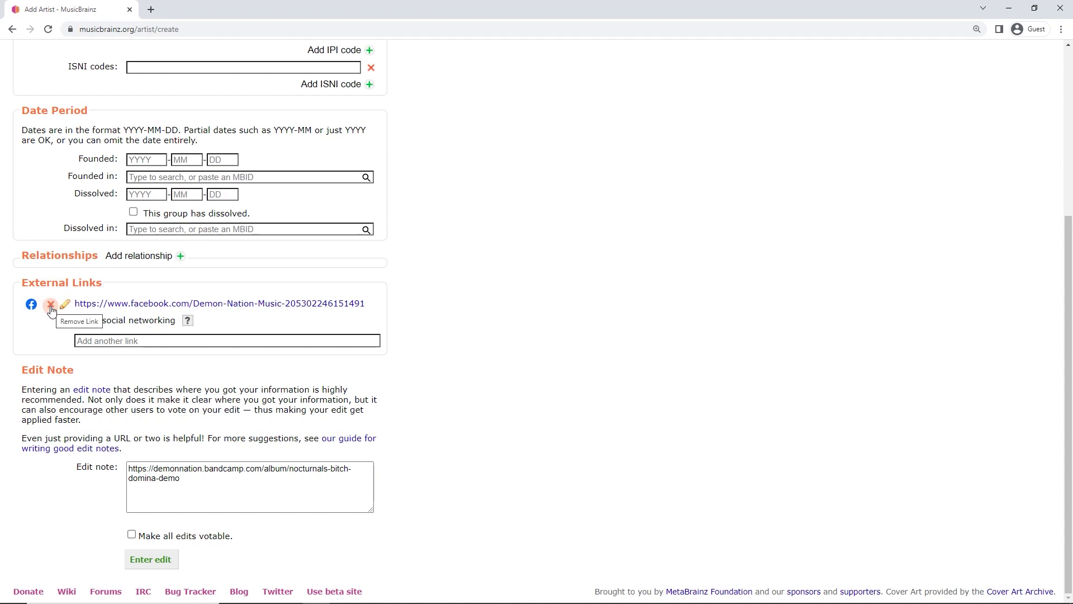
Step: Drop the Facebook link and submit the Nocturnals artist with Enter edit
{"action": "left_click", "coordinate": [50, 305]}
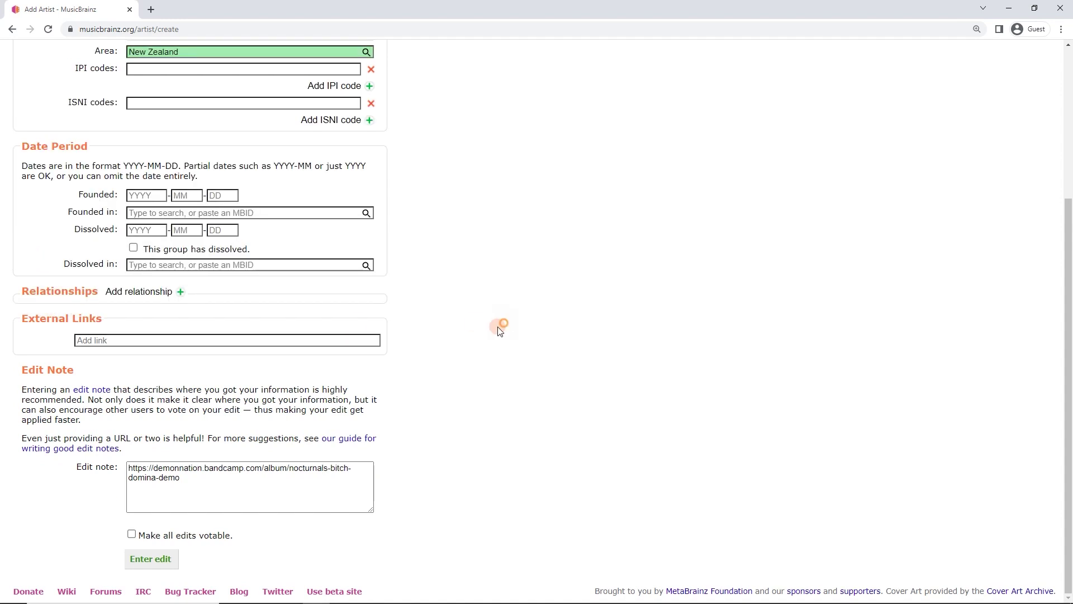
{"action": "scroll", "coordinate": [497, 327], "scroll_direction": "up", "scroll_amount": 3}
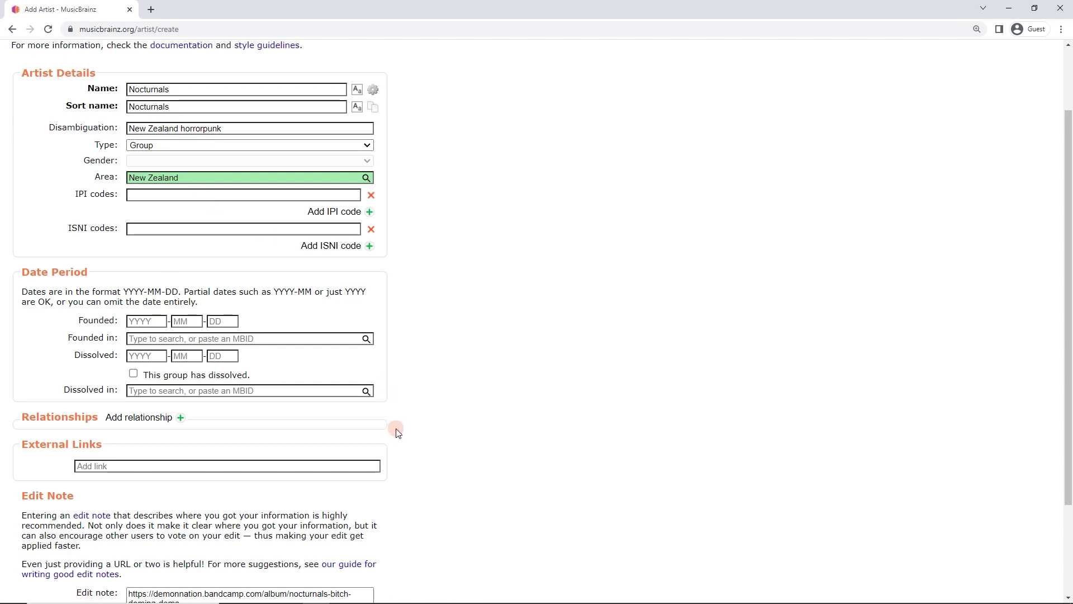
{"action": "scroll", "coordinate": [392, 424], "scroll_direction": "down", "scroll_amount": 3}
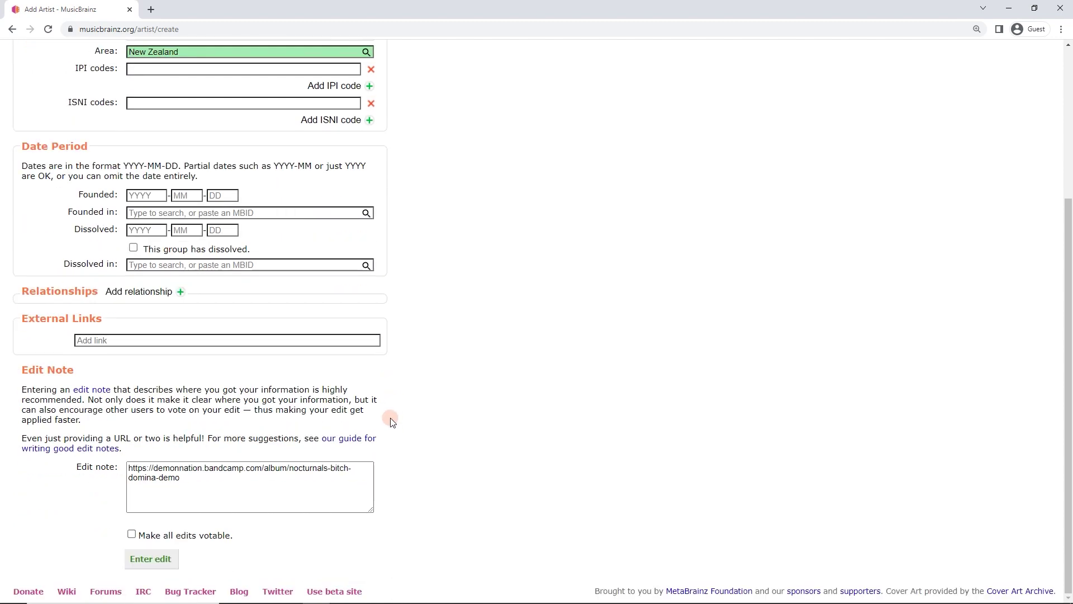
{"action": "left_click", "coordinate": [169, 561]}
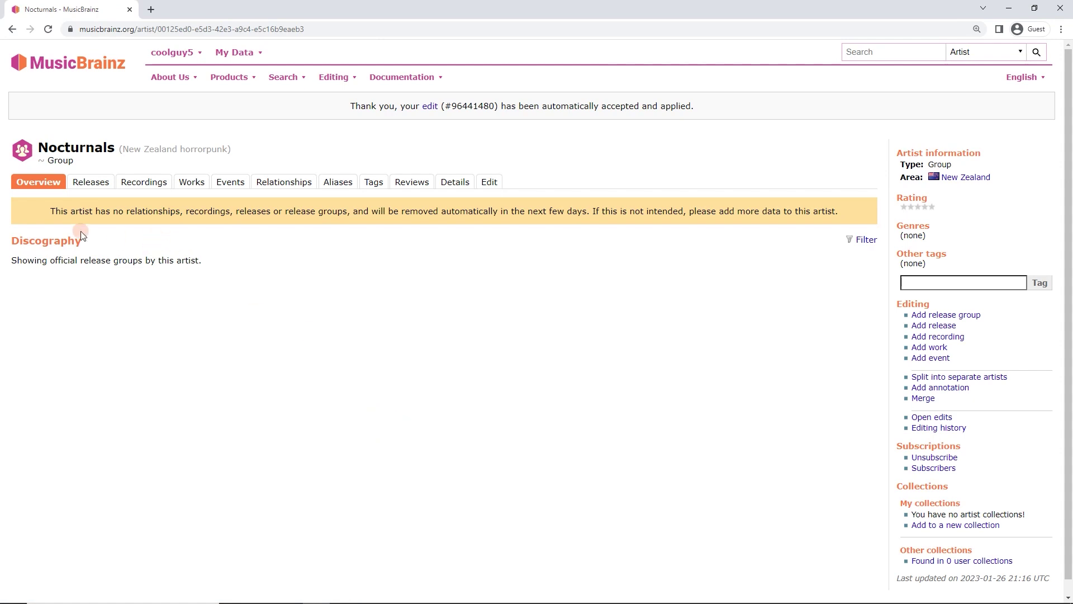
{"action": "left_click_drag", "start_coordinate": [46, 213], "coordinate": [849, 213]}
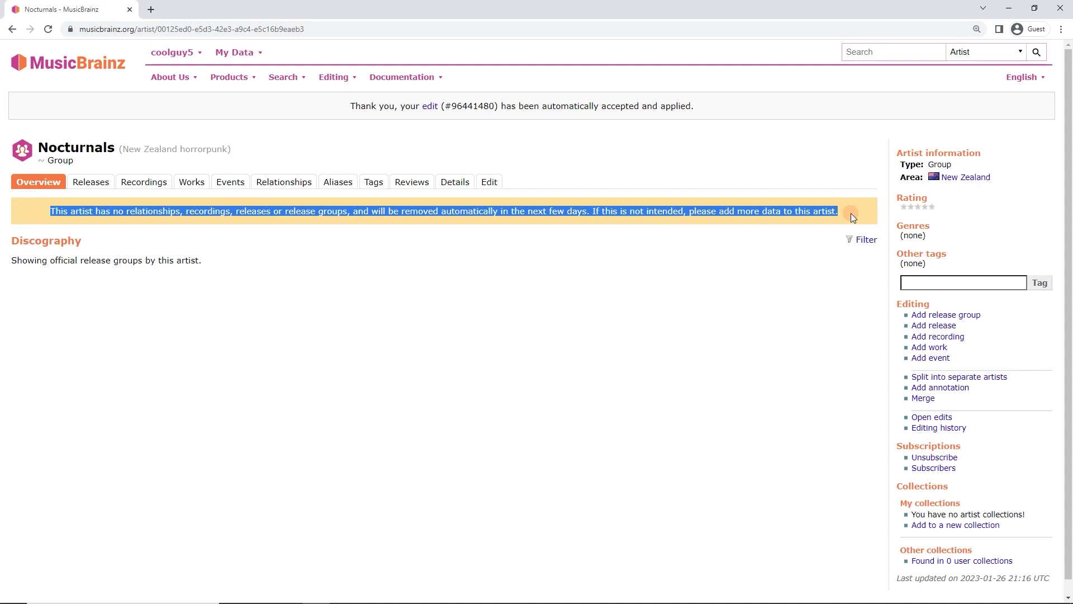
{"action": "left_click", "coordinate": [655, 310]}
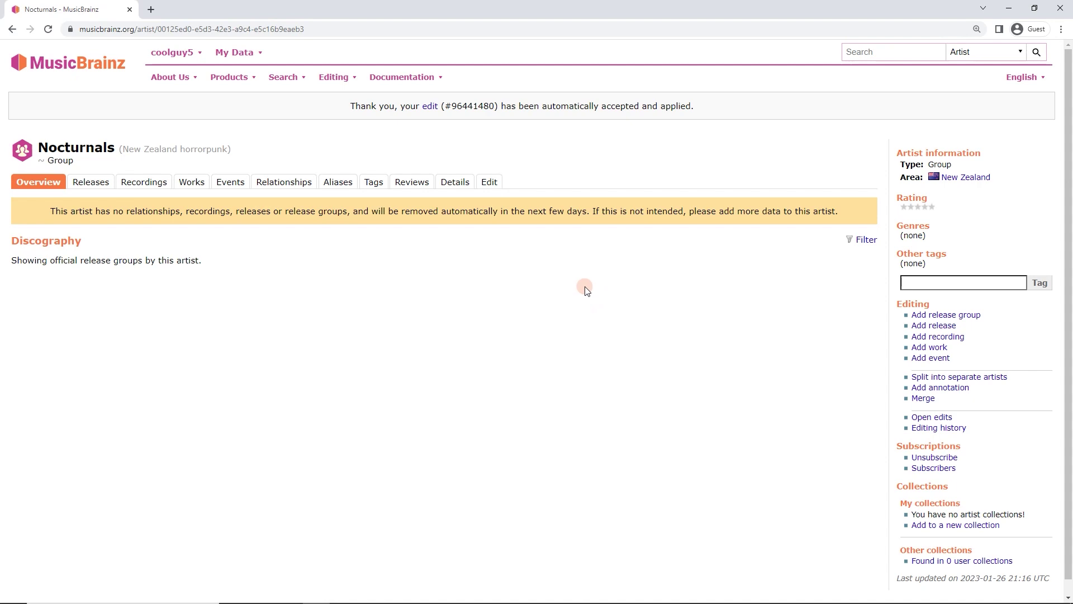